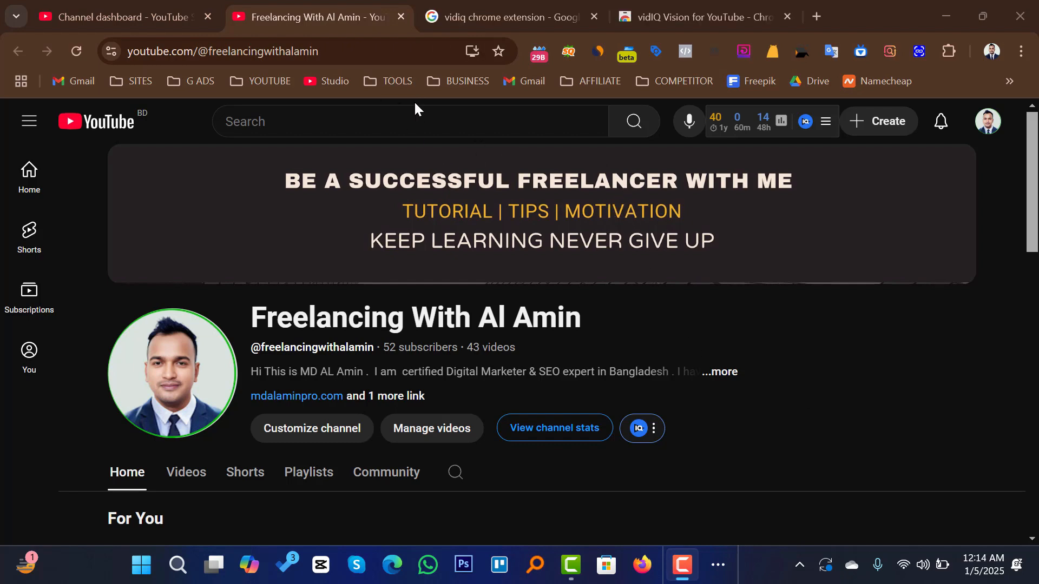
# - Open the YouTube Studio dashboard and upload the video "How To Rank Fiverr gig on first page", placing the cursor in its title
pyautogui.click(129, 17)
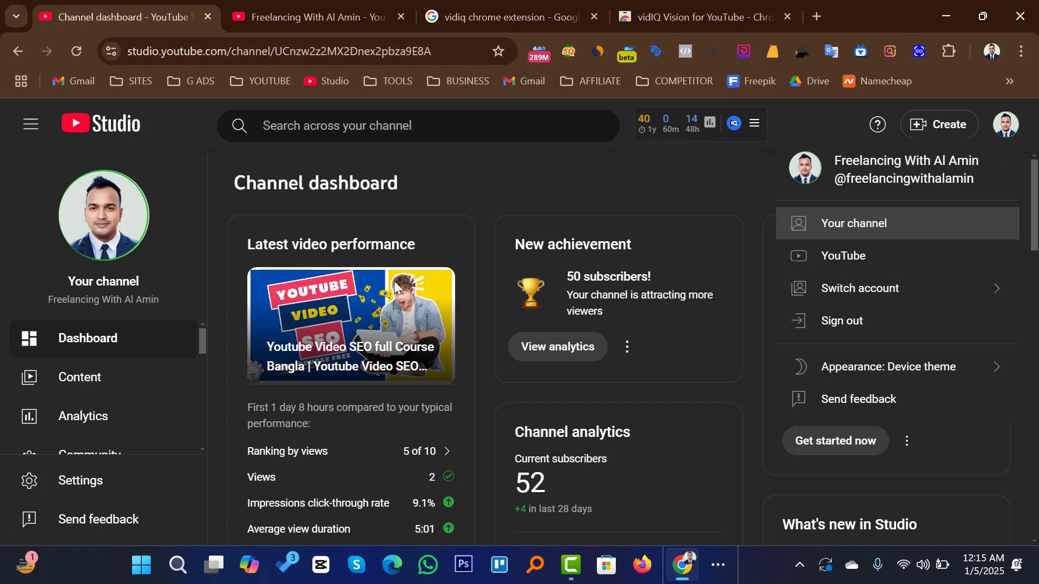
pyautogui.click(188, 215)
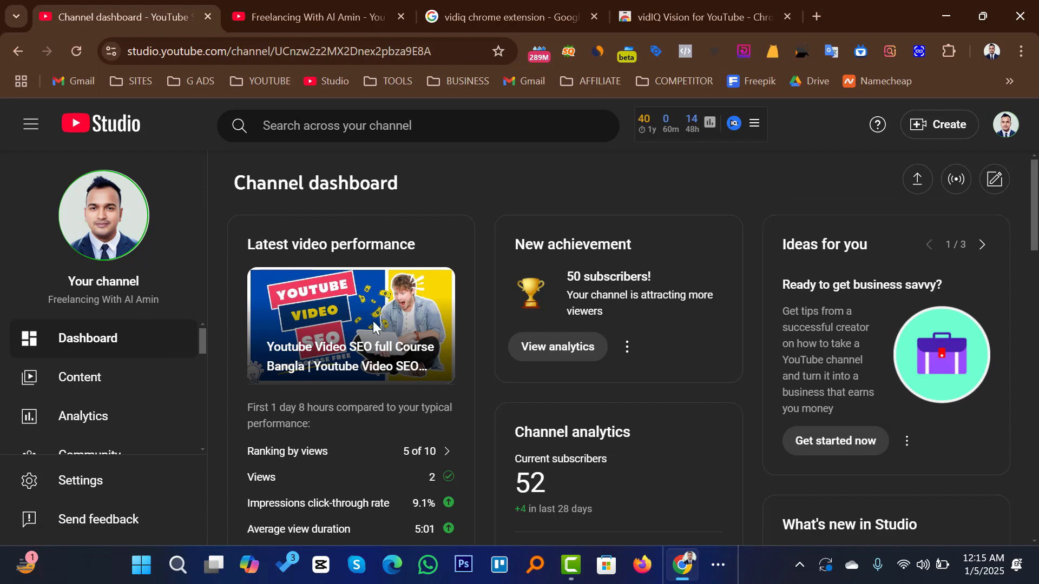
pyautogui.scroll(-5, 557, 325)
pyautogui.scroll(5, 549, 330)
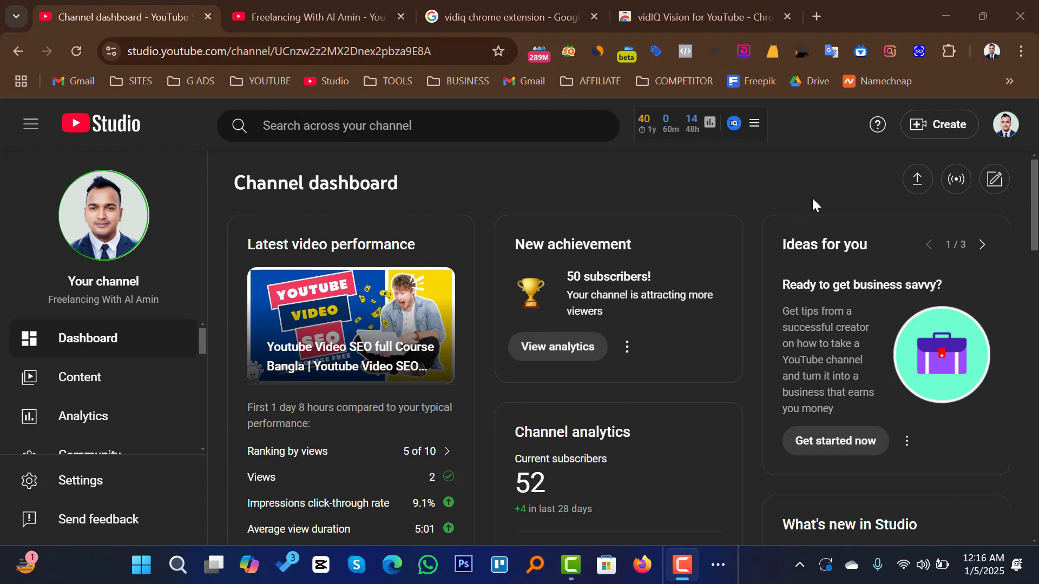
pyautogui.click(915, 181)
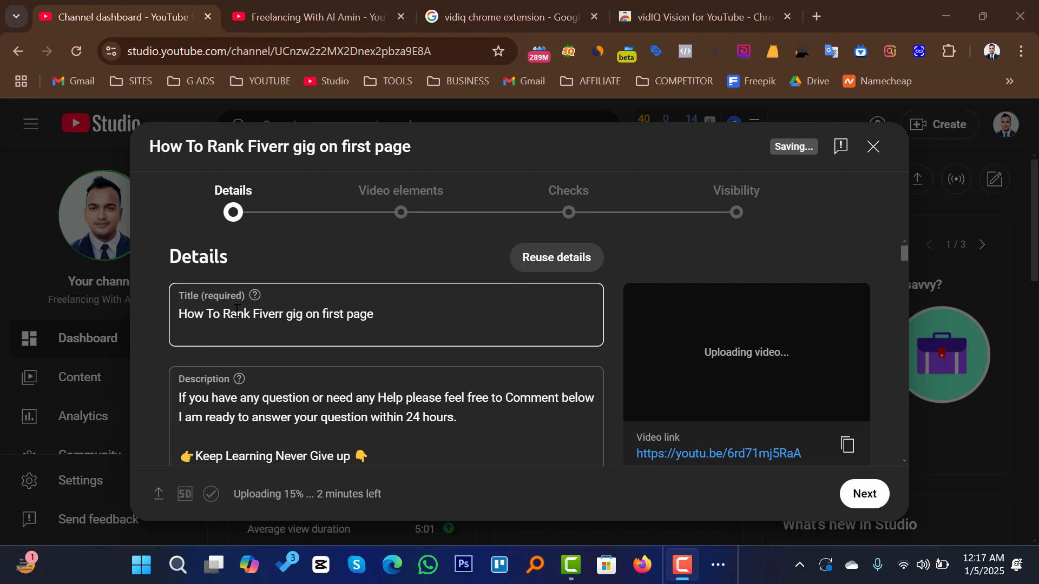
pyautogui.click(362, 311)
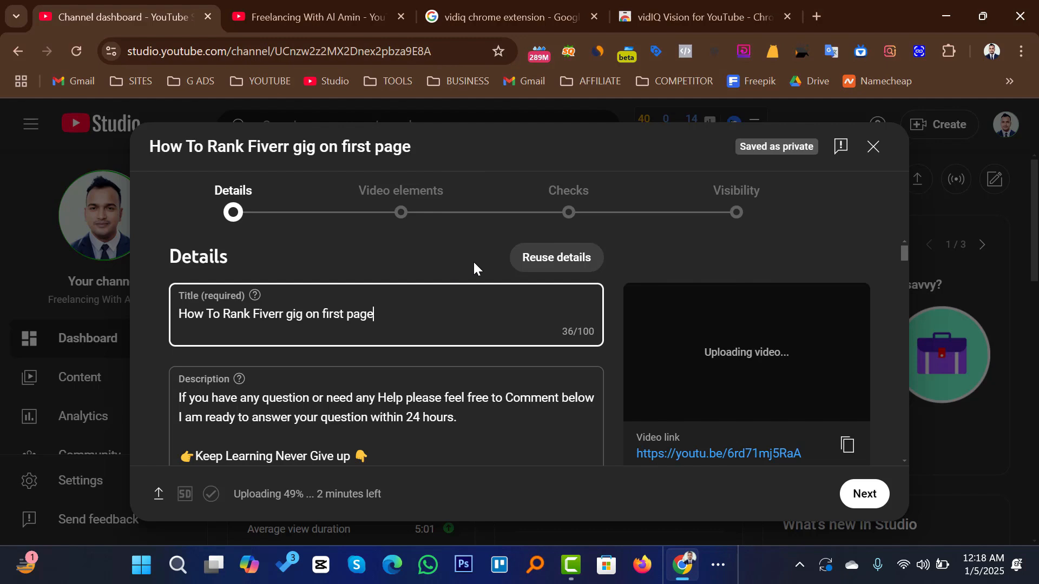
# - Open vidIQ Vision for YouTube in the Chrome Web Store, close the duplicate store page, and add the extension to Chrome
pyautogui.click(495, 15)
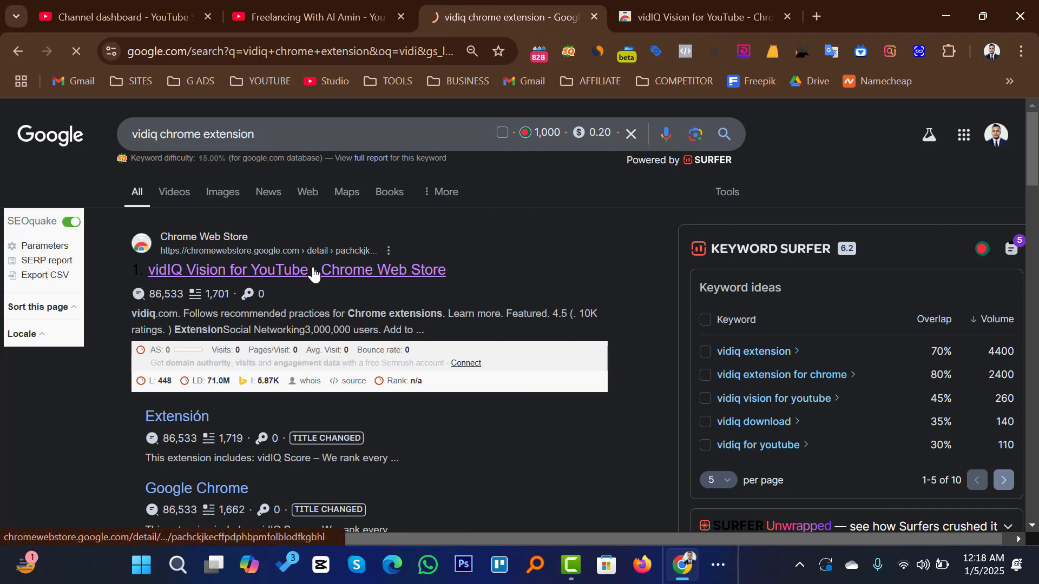
pyautogui.click(314, 273)
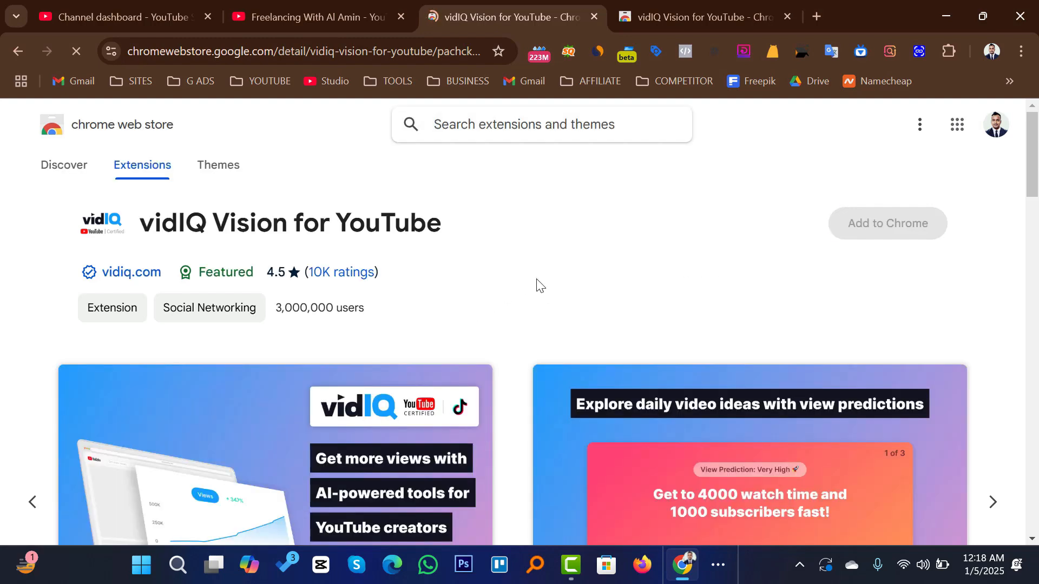
pyautogui.click(787, 17)
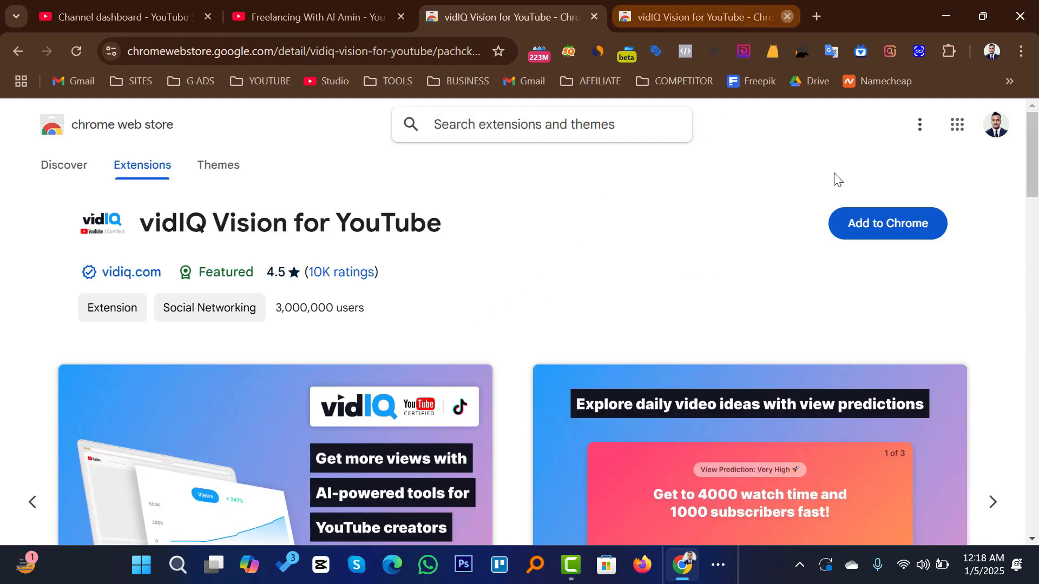
pyautogui.click(879, 230)
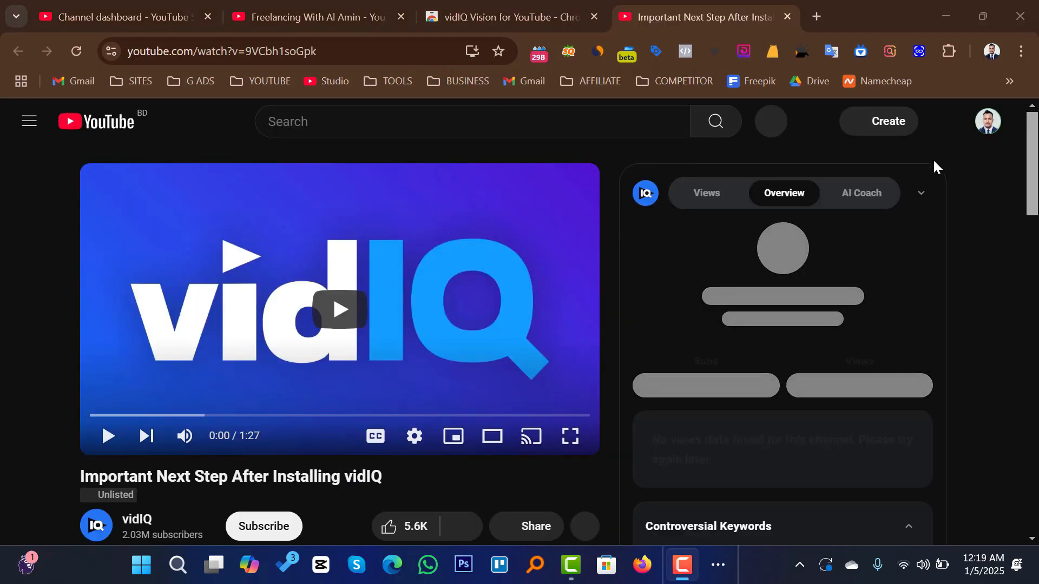
# - Find vidIQ Vision for YouTube among the installed extensions and pin it to the browser toolbar
pyautogui.click(949, 50)
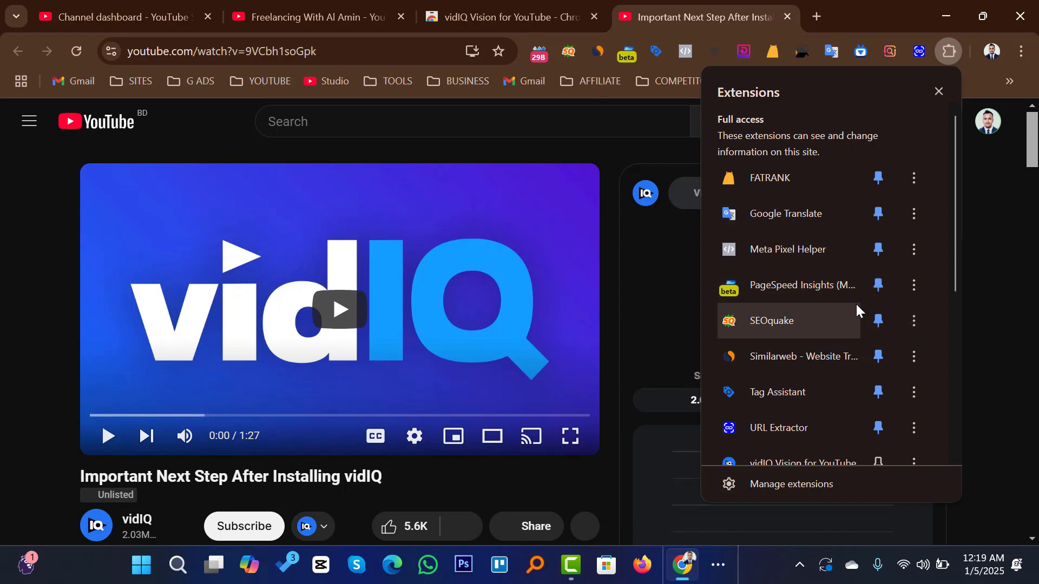
pyautogui.scroll(-5, 849, 290)
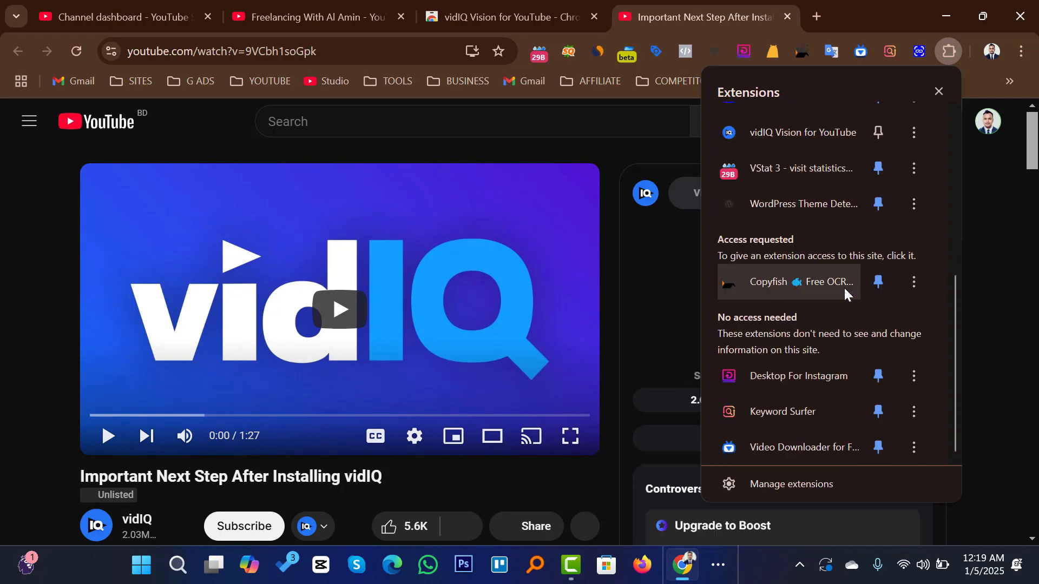
pyautogui.scroll(5, 850, 353)
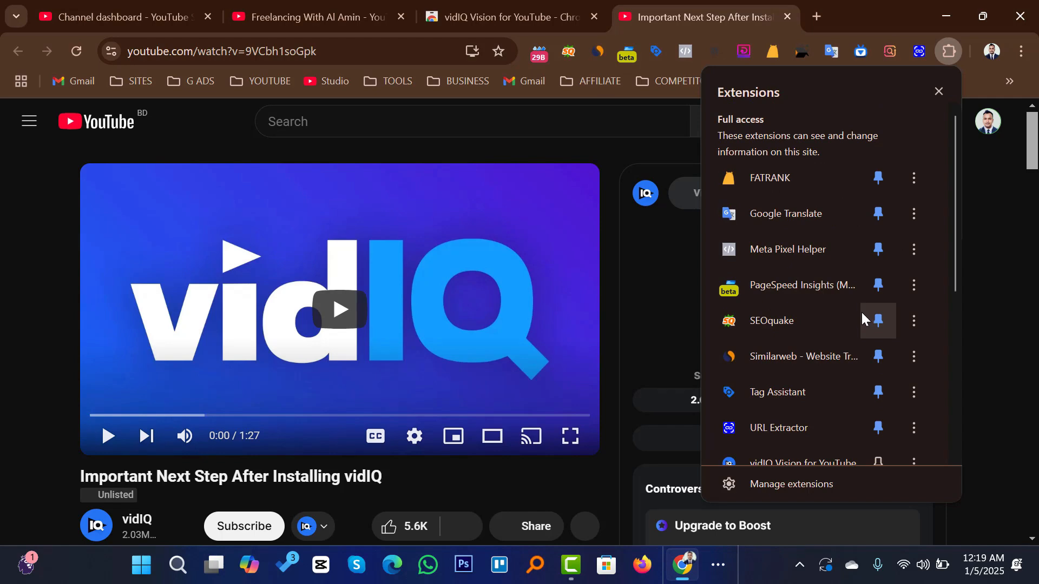
pyautogui.scroll(-3, 849, 294)
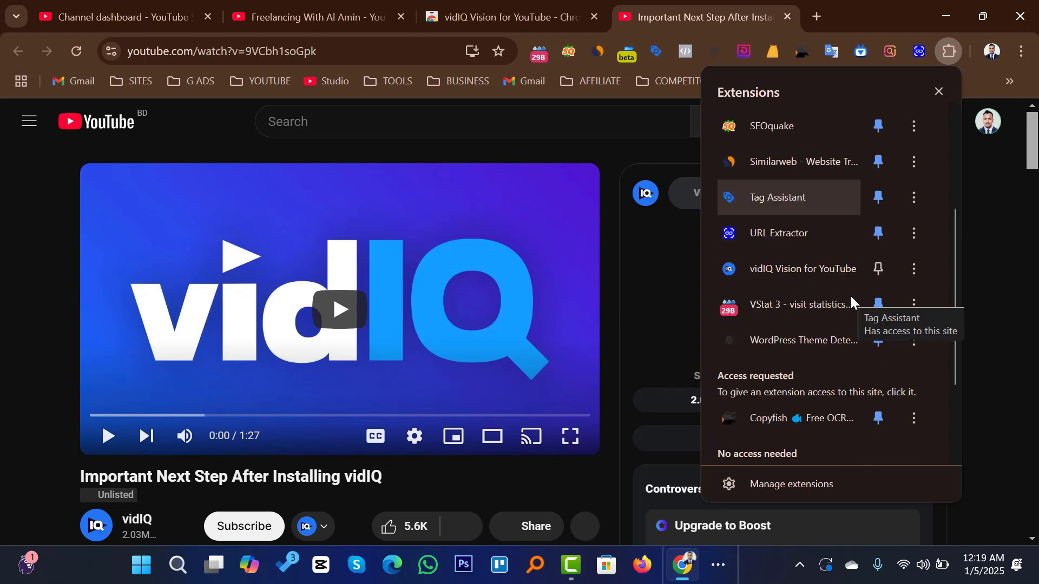
pyautogui.scroll(-3, 850, 313)
pyautogui.scroll(3, 852, 310)
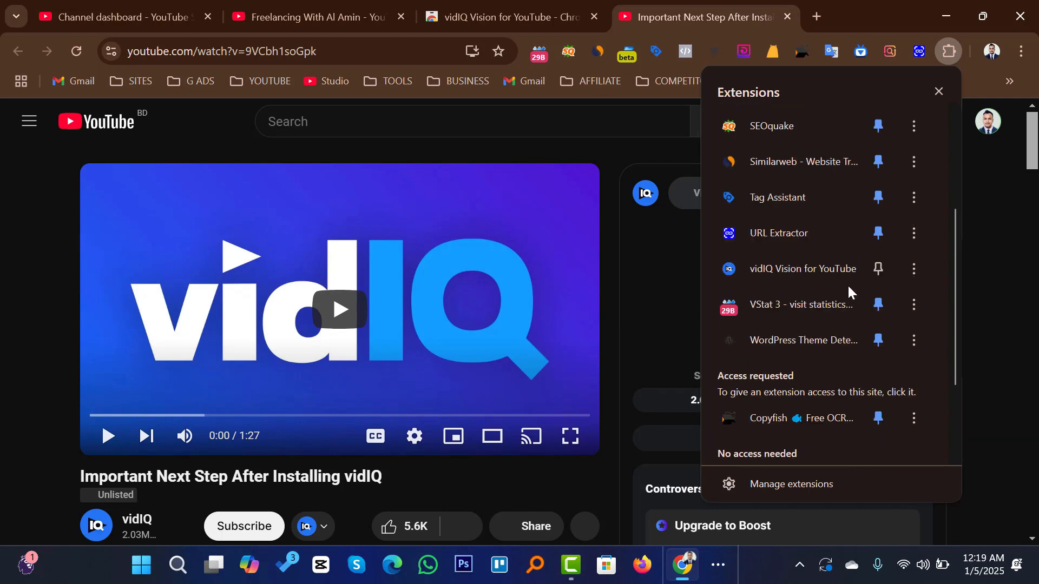
pyautogui.scroll(4, 848, 287)
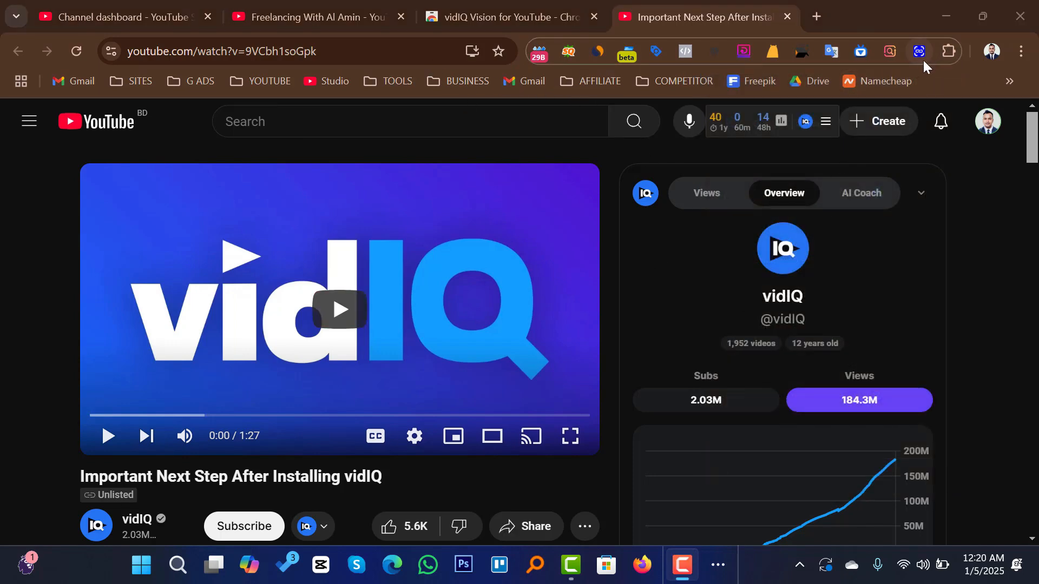
pyautogui.click(951, 54)
pyautogui.scroll(-5, 840, 248)
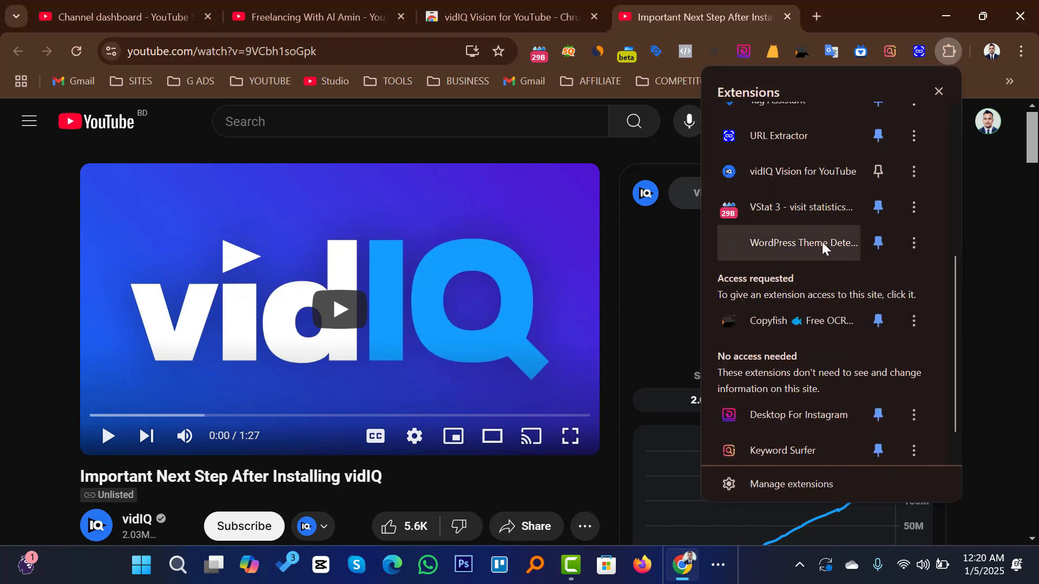
pyautogui.scroll(-1, 849, 363)
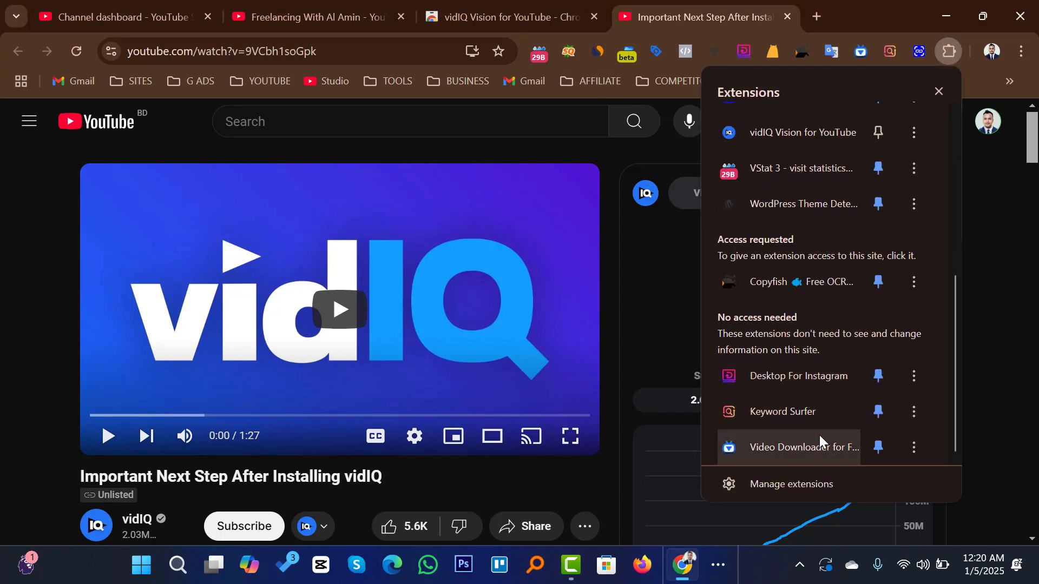
pyautogui.scroll(2, 842, 417)
pyautogui.scroll(-2, 842, 417)
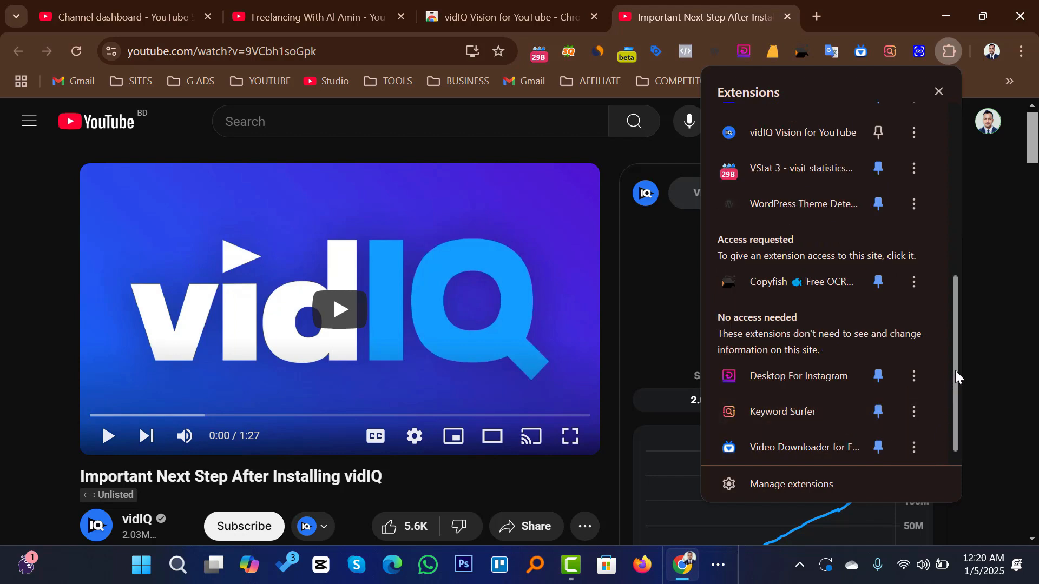
pyautogui.moveTo(954, 368); pyautogui.dragTo(952, 203)
pyautogui.click(421, 60)
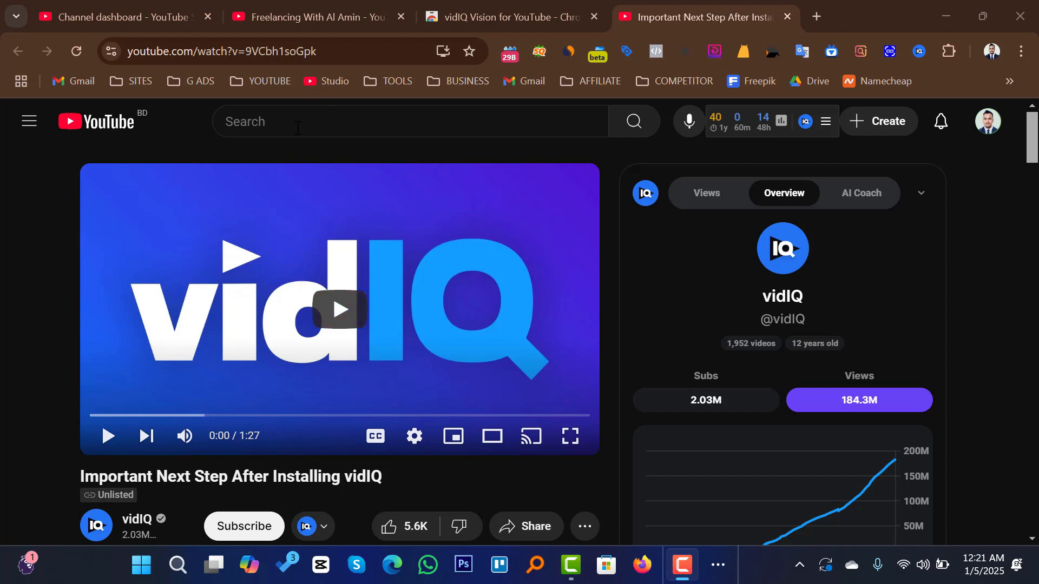
# - Bring up the YouTube search suggestions for "fiverr gig ranking" to research keywords
pyautogui.click(279, 123)
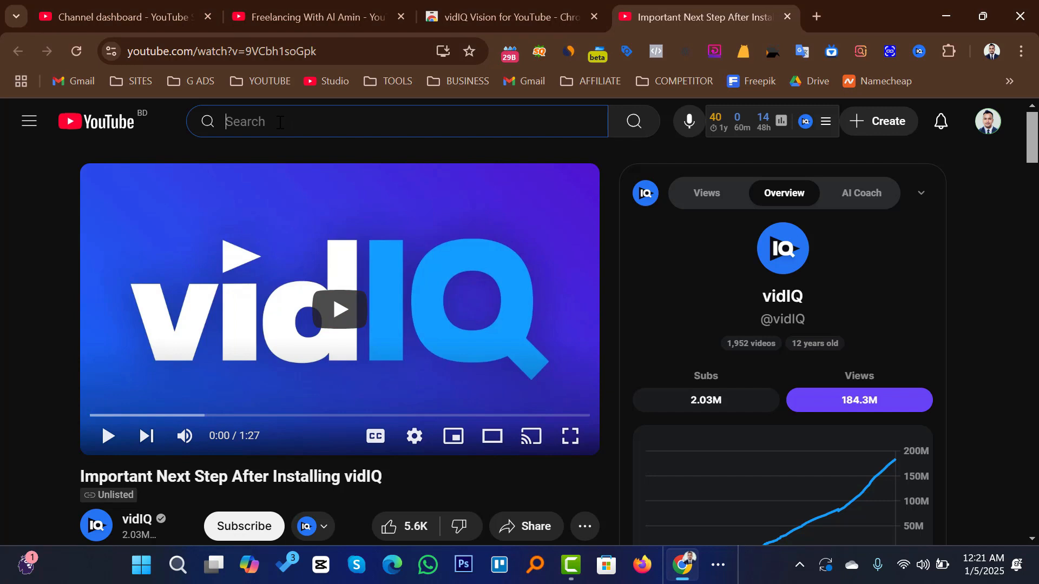
pyautogui.write('fiverr')
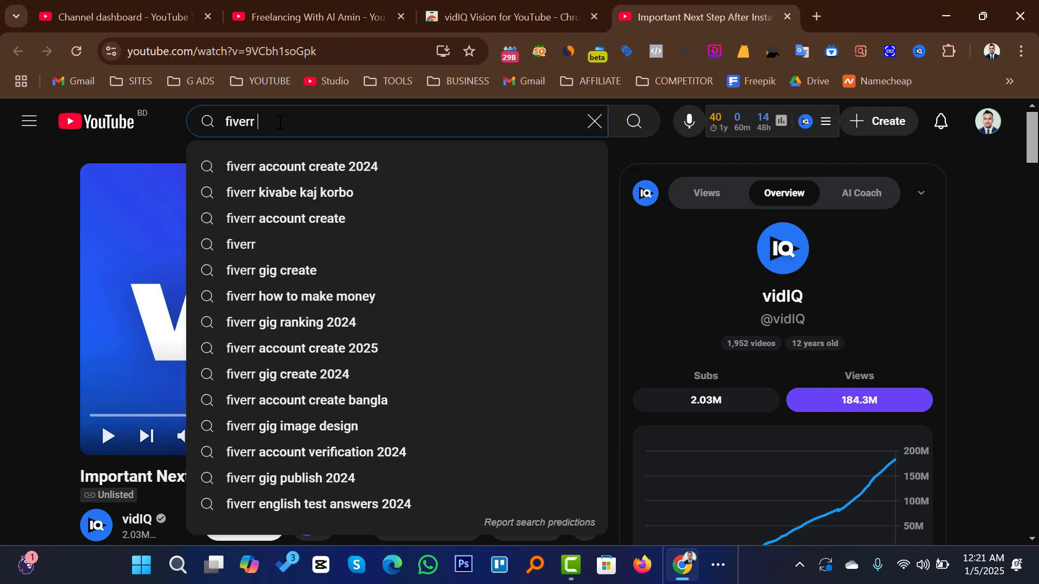
pyautogui.write(' gig')
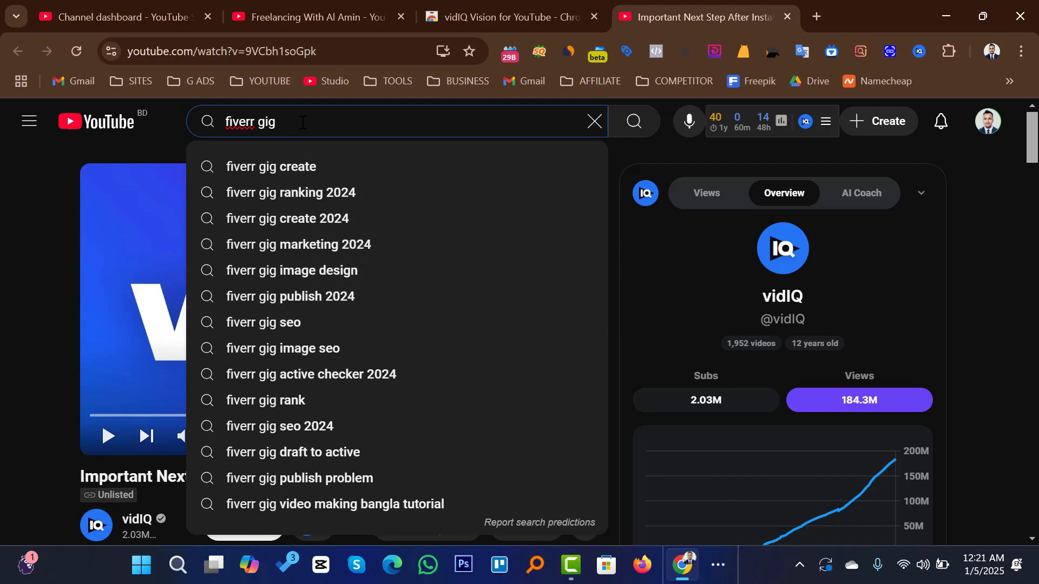
pyautogui.write('ranking')
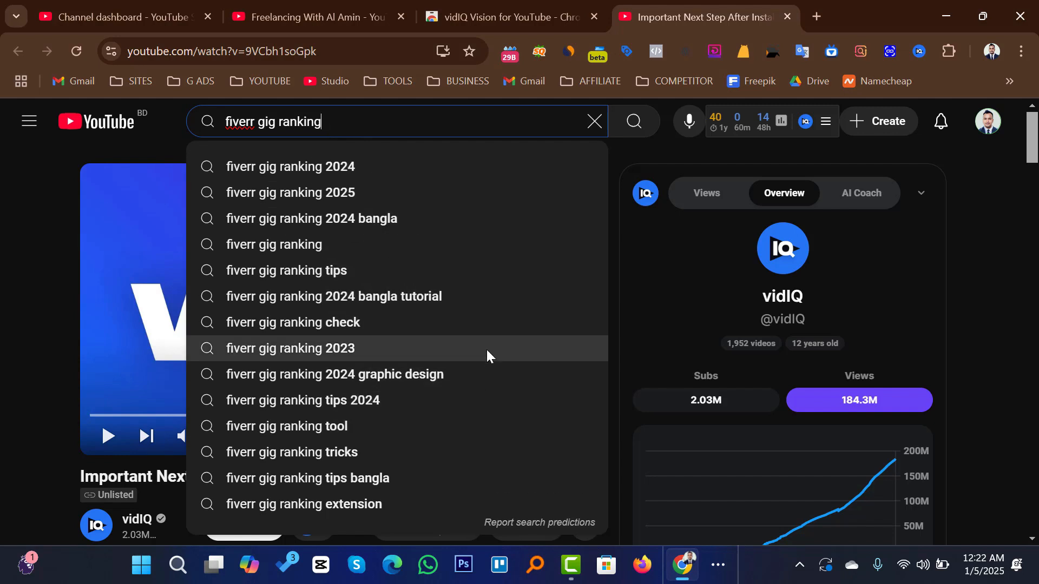
pyautogui.press('Print')
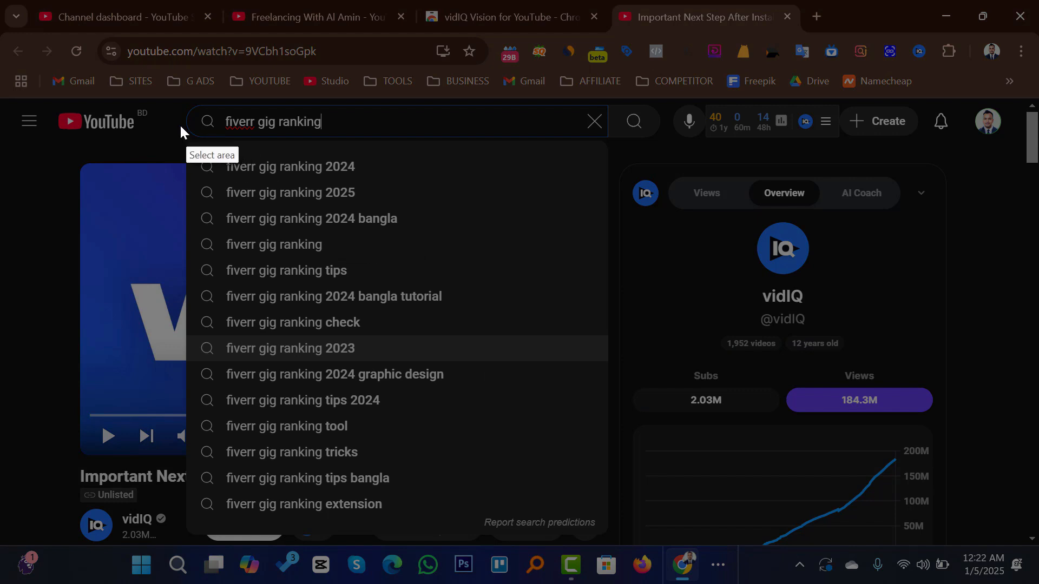
pyautogui.moveTo(190, 111)
pyautogui.mouseDown()
pyautogui.moveTo(341, 364)
pyautogui.moveTo(522, 506)
pyautogui.mouseUp()
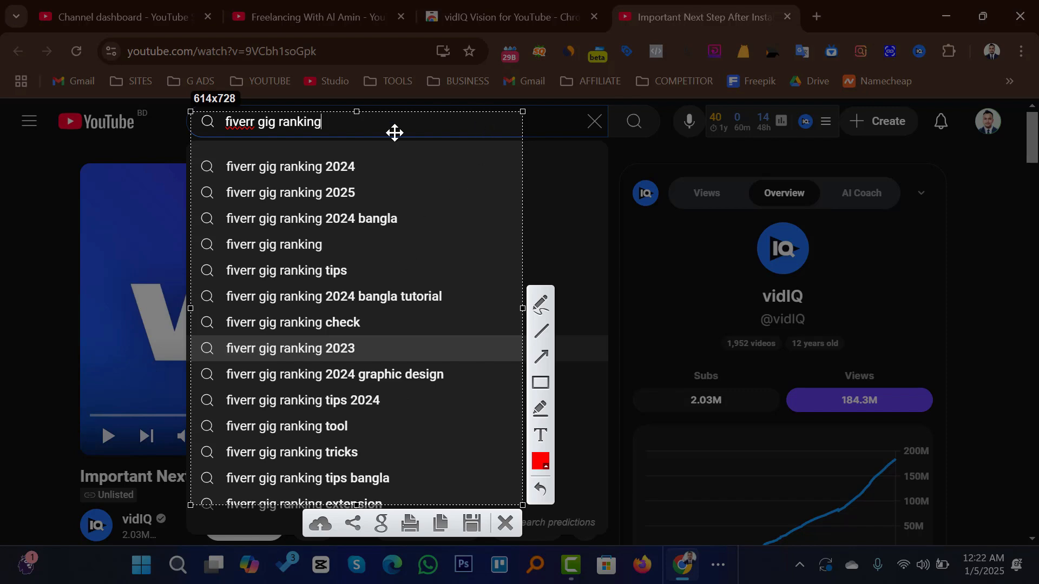
pyautogui.click(508, 526)
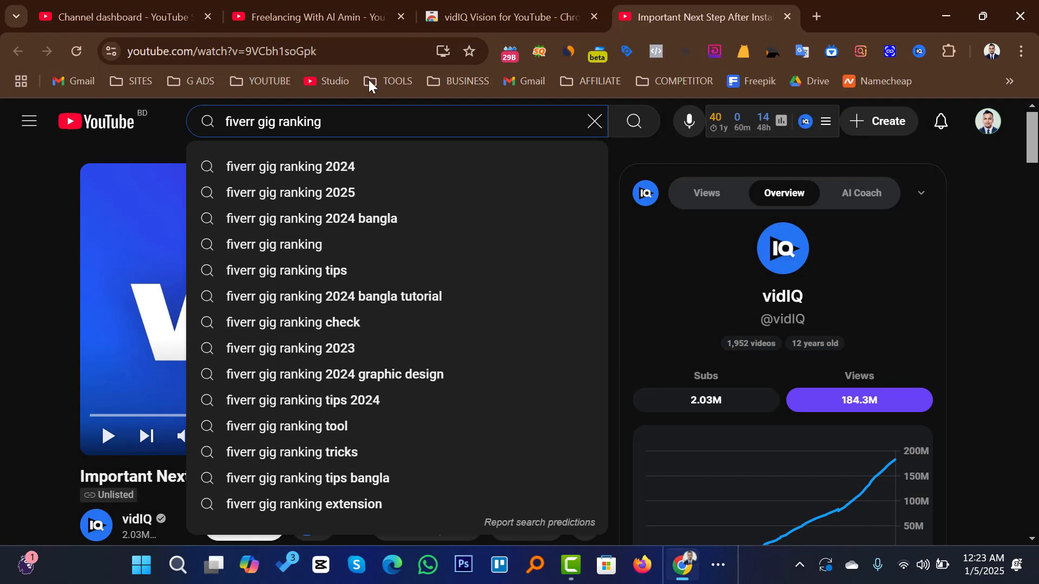
# - Return to the open upload in YouTube Studio and reload the page, accepting that unsaved changes may be lost
pyautogui.click(337, 9)
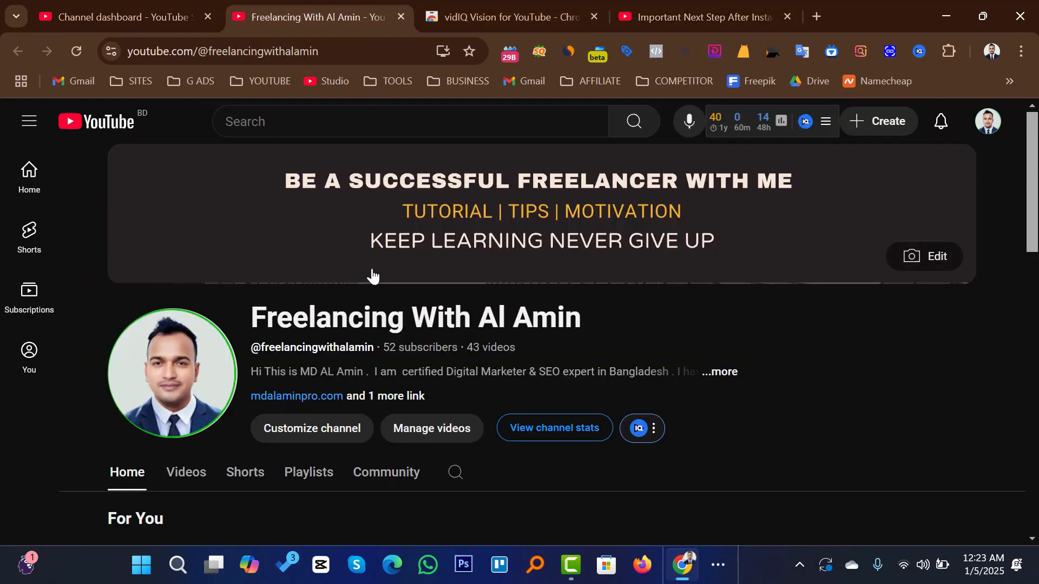
pyautogui.click(142, 8)
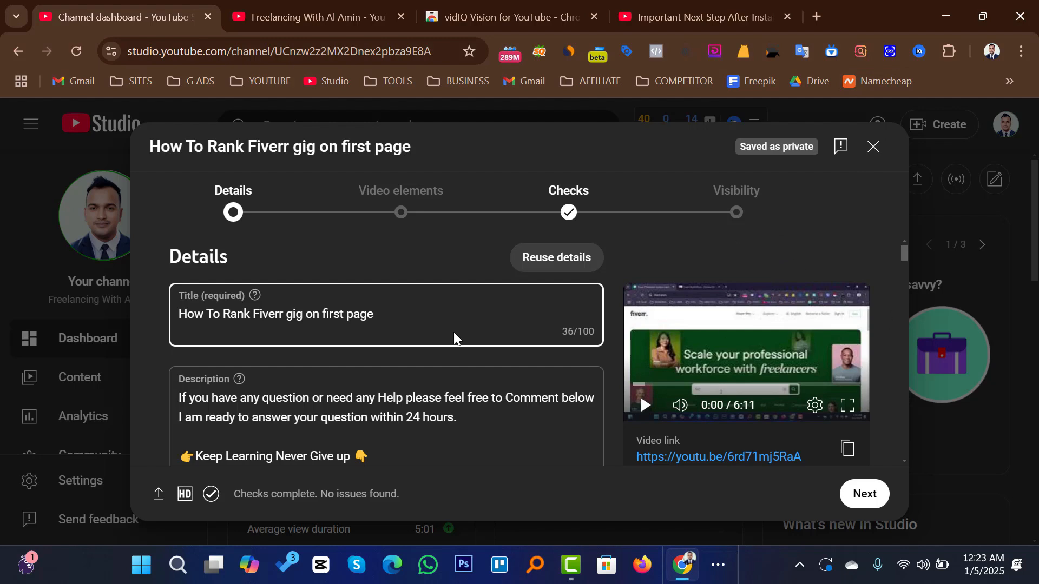
pyautogui.scroll(-5, 528, 301)
pyautogui.scroll(5, 533, 304)
pyautogui.click(72, 50)
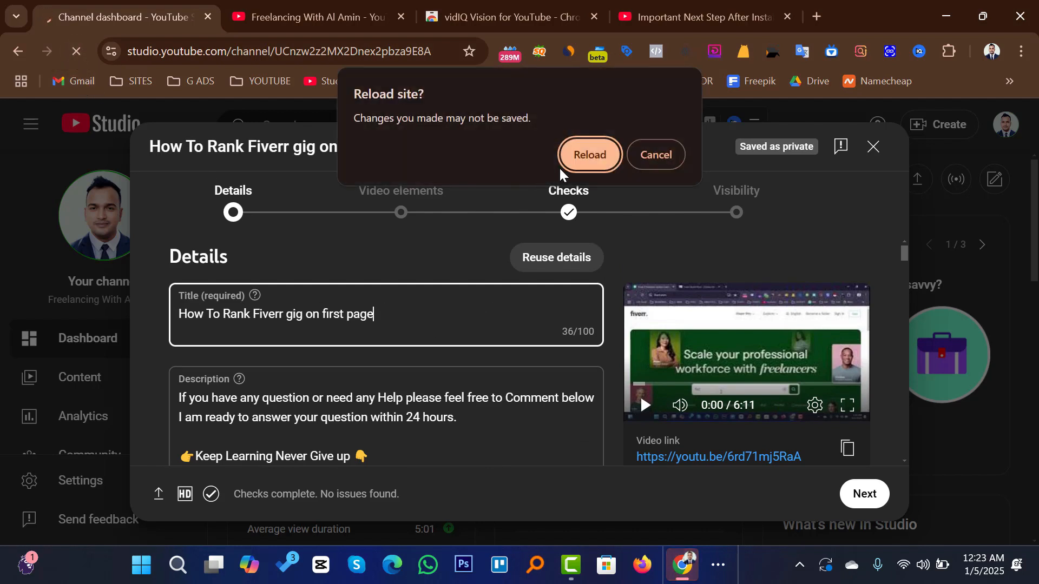
pyautogui.click(582, 162)
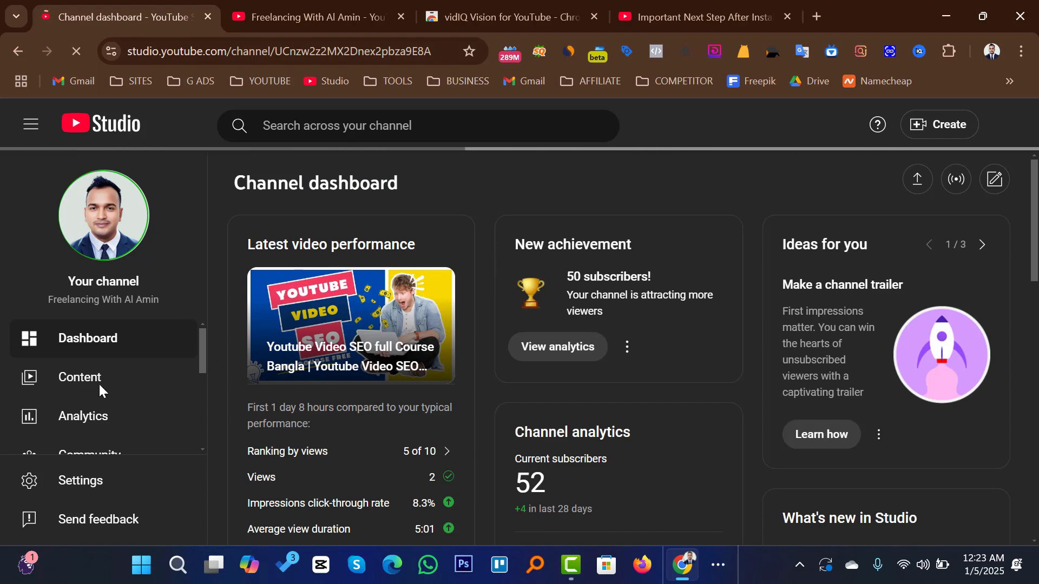
# - Open the draft "How To Rank Fiverr gig on first page" for editing from the channel's video list
pyautogui.click(90, 384)
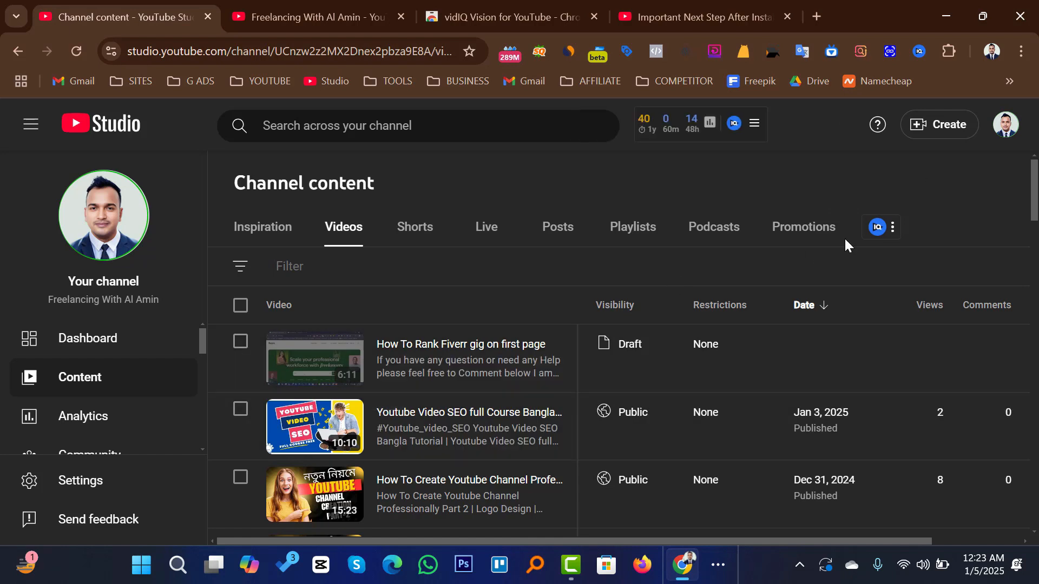
pyautogui.moveTo(441, 373)
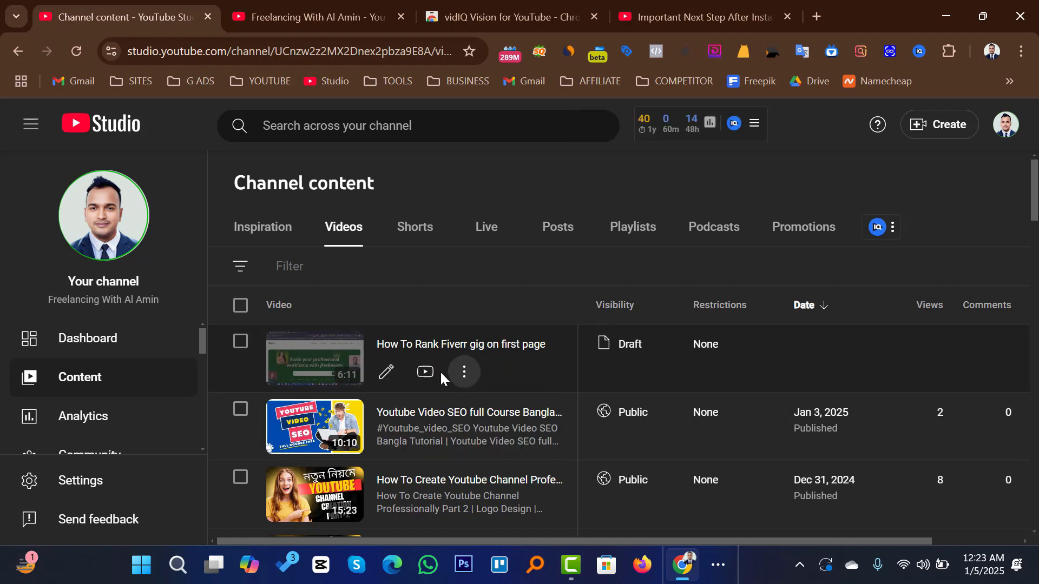
pyautogui.click(388, 372)
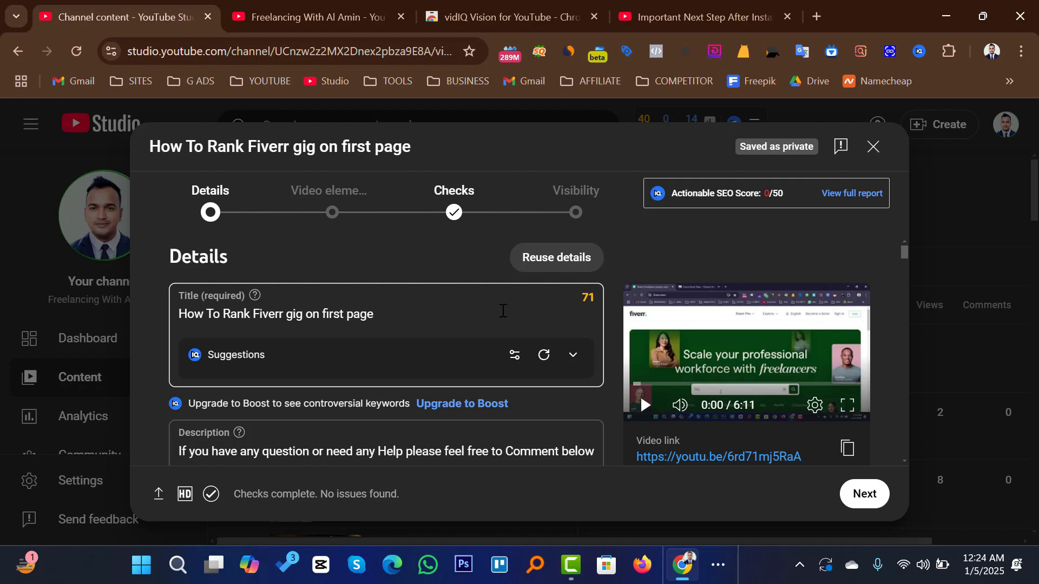
# - Start a screen capture of the area around the vidIQ Actionable SEO Score and outline the score with a red rectangle
pyautogui.press('Print')
pyautogui.moveTo(616, 144); pyautogui.dragTo(902, 256)
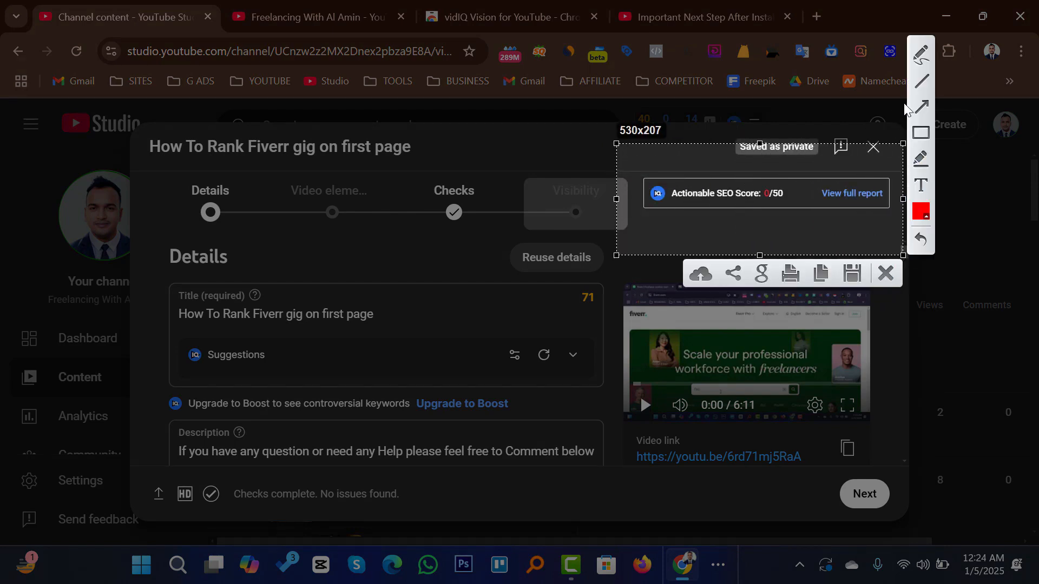
pyautogui.click(921, 132)
pyautogui.moveTo(640, 164)
pyautogui.mouseDown()
pyautogui.moveTo(737, 216)
pyautogui.moveTo(807, 220)
pyautogui.mouseUp()
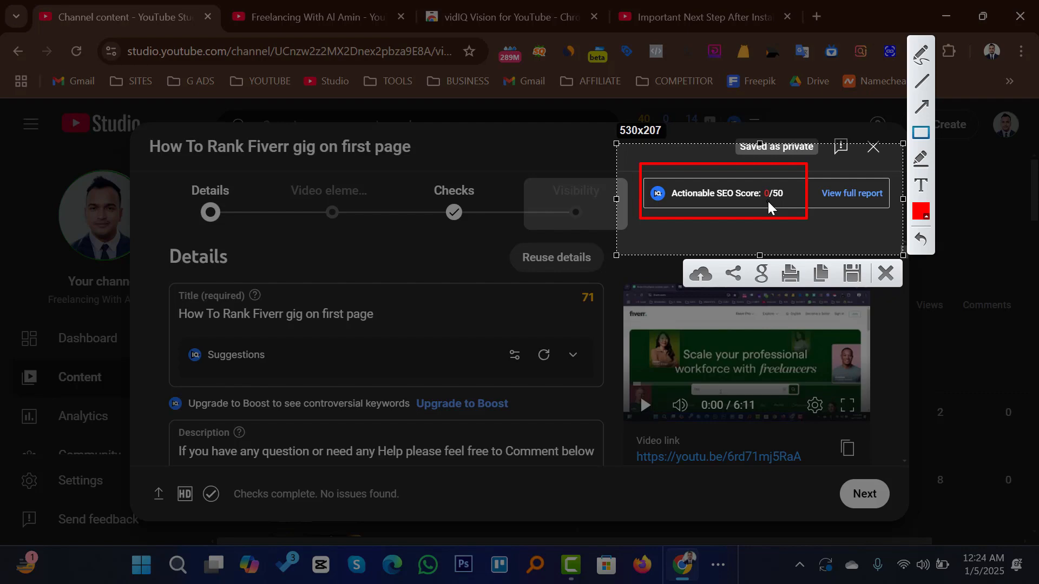
# - Close the screen capture and expand the vidIQ suggestions under the video title to review the alternative titles
pyautogui.click(885, 275)
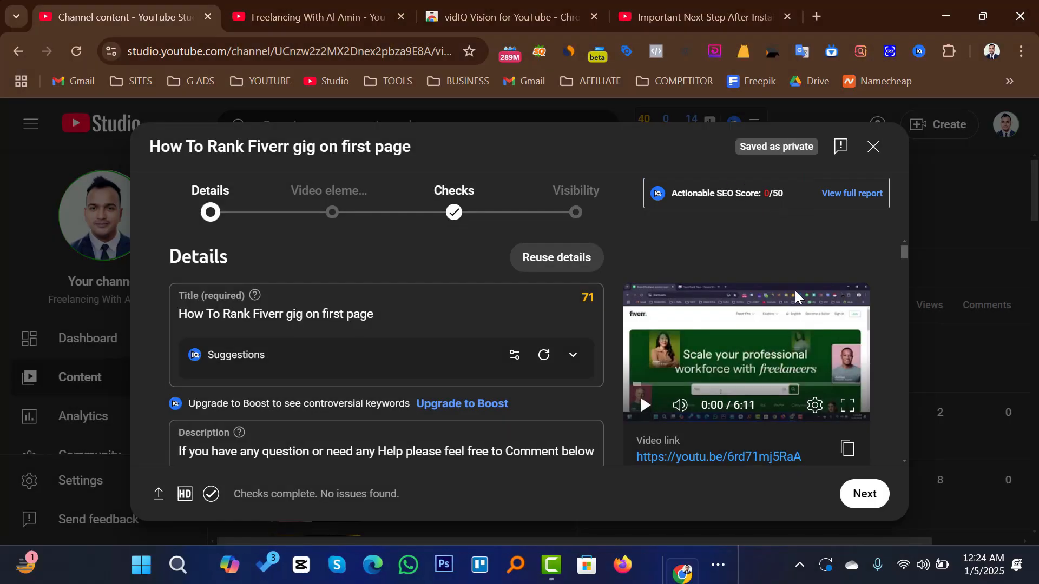
pyautogui.click(403, 320)
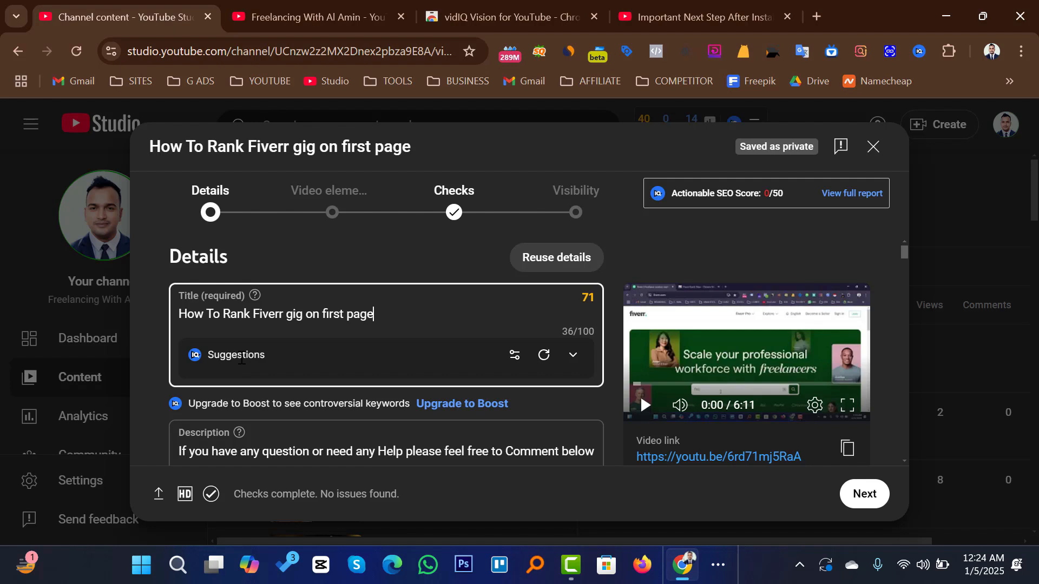
pyautogui.click(570, 358)
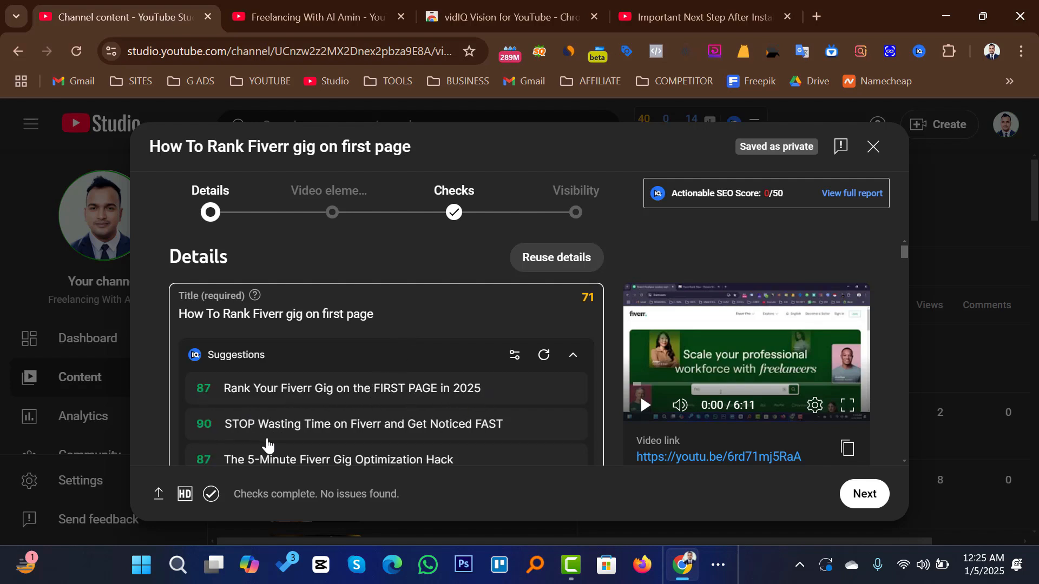
pyautogui.scroll(-1, 308, 431)
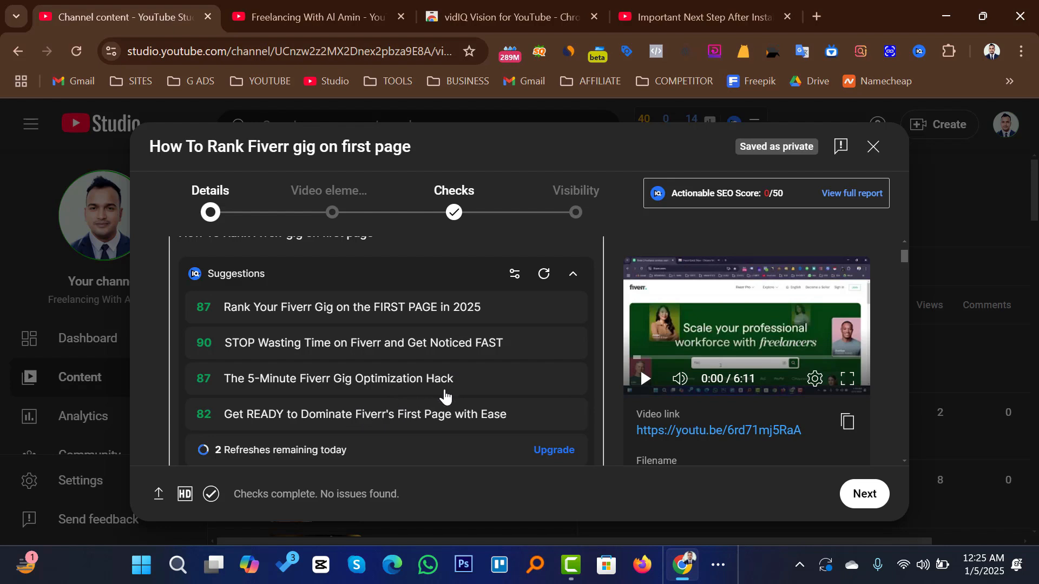
pyautogui.scroll(2, 447, 394)
pyautogui.click(403, 317)
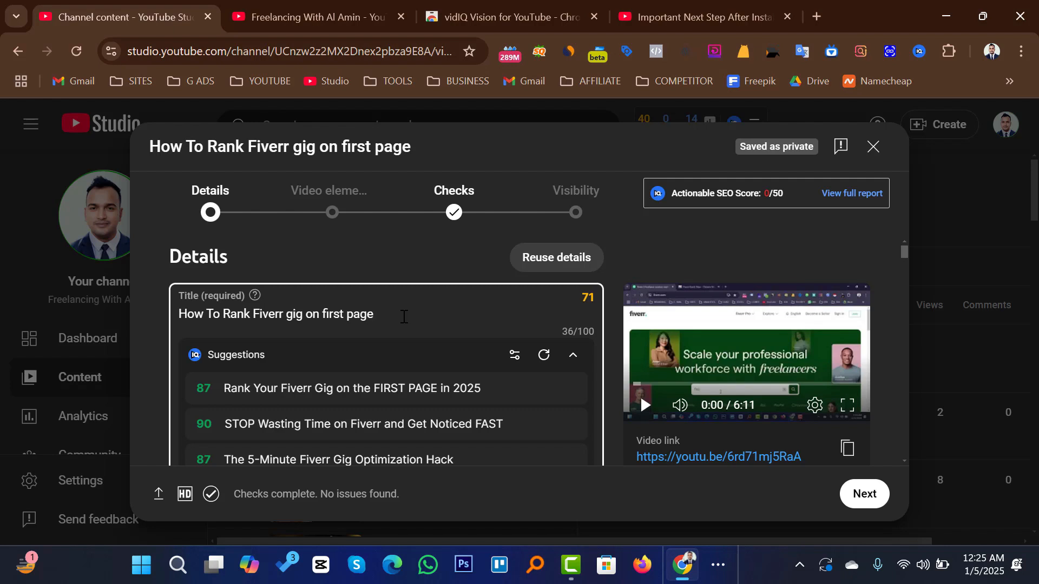
pyautogui.press('F9')
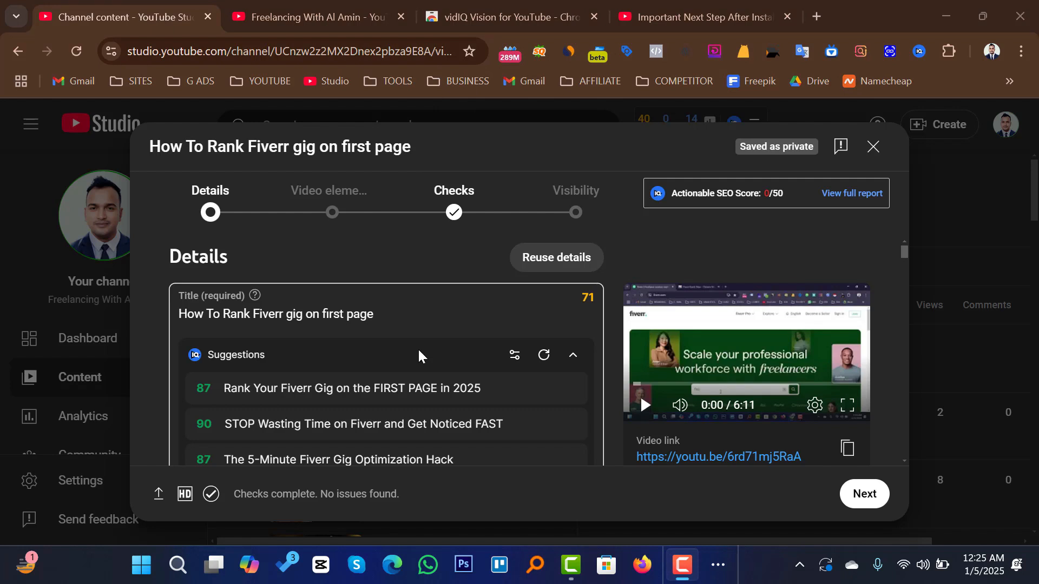
# - Replace the video title with "Fiverr gig ranking 2025 | Fiverr gig ranking Tutorial Bangla | Gig ranking tips"
pyautogui.click(418, 307)
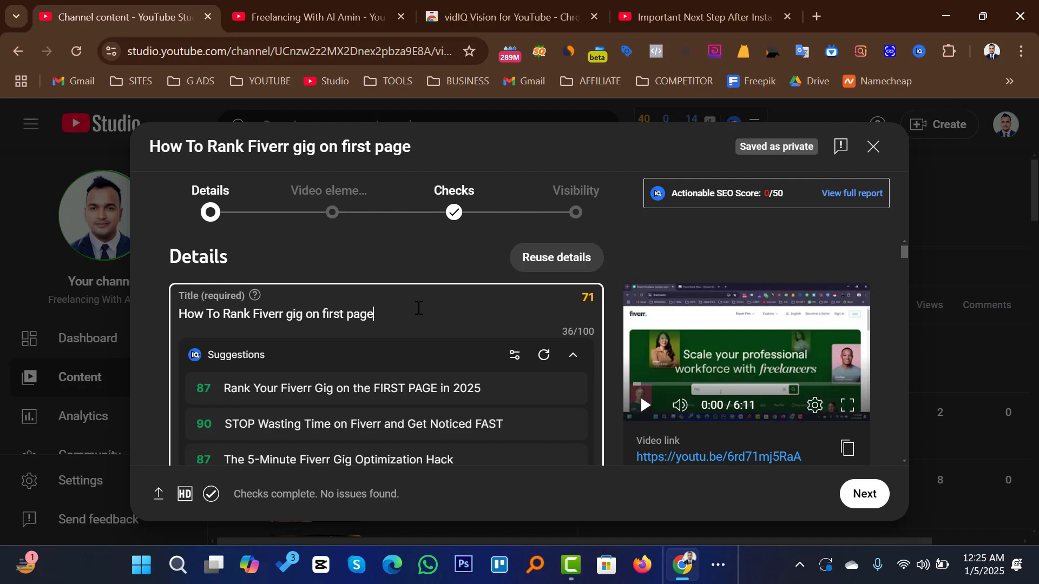
pyautogui.press('BackSpace')
pyautogui.press('BackSpace')
pyautogui.press('BackSpace')
pyautogui.press('BackSpace')
pyautogui.press('BackSpace')
pyautogui.press('BackSpace')
pyautogui.press('BackSpace')
pyautogui.press('BackSpace')
pyautogui.press('BackSpace')
pyautogui.press('BackSpace')
pyautogui.press('BackSpace')
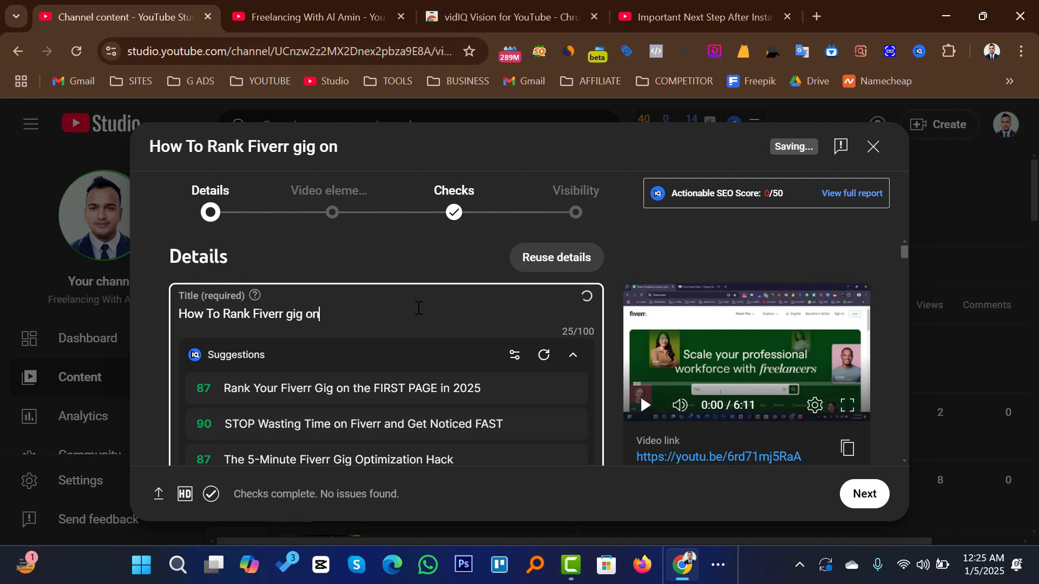
pyautogui.press('BackSpace')
pyautogui.press('BackSpace')
pyautogui.press('BackSpace')
pyautogui.press('BackSpace')
pyautogui.press('BackSpace')
pyautogui.press('BackSpace')
pyautogui.press('BackSpace')
pyautogui.press('BackSpace')
pyautogui.press('BackSpace')
pyautogui.press('BackSpace')
pyautogui.press('BackSpace')
pyautogui.press('BackSpace')
pyautogui.press('BackSpace')
pyautogui.press('BackSpace')
pyautogui.press('BackSpace')
pyautogui.press('BackSpace')
pyautogui.press('BackSpace')
pyautogui.press('BackSpace')
pyautogui.press('BackSpace')
pyautogui.press('BackSpace')
pyautogui.press('BackSpace')
pyautogui.press('BackSpace')
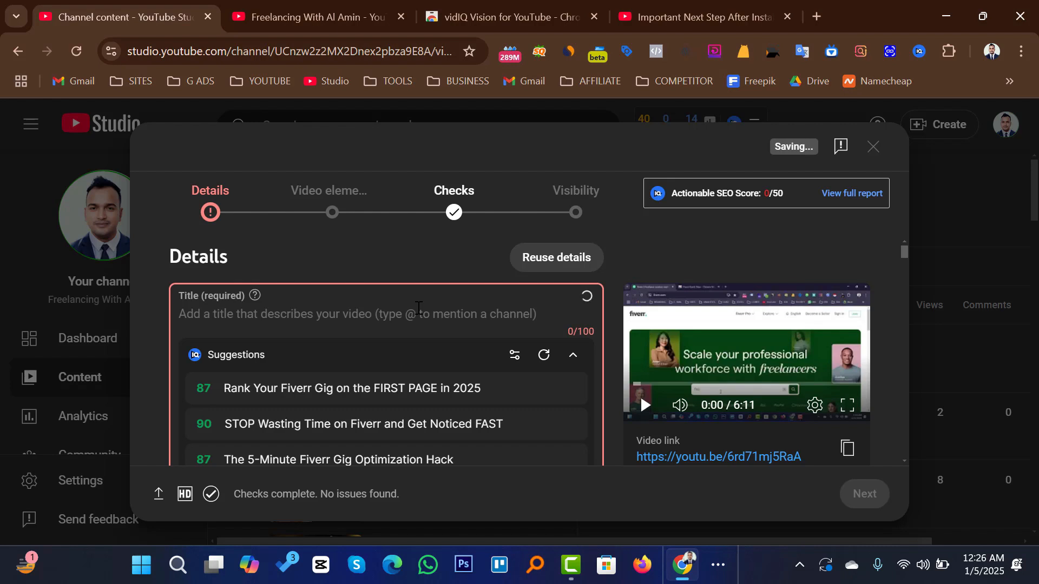
pyautogui.write('Fi')
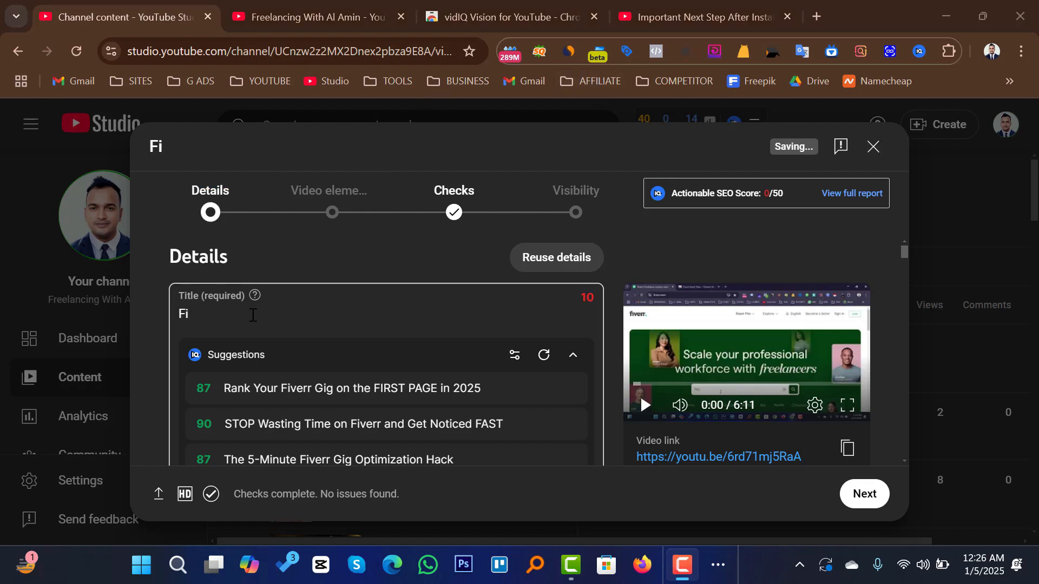
pyautogui.write('verr ')
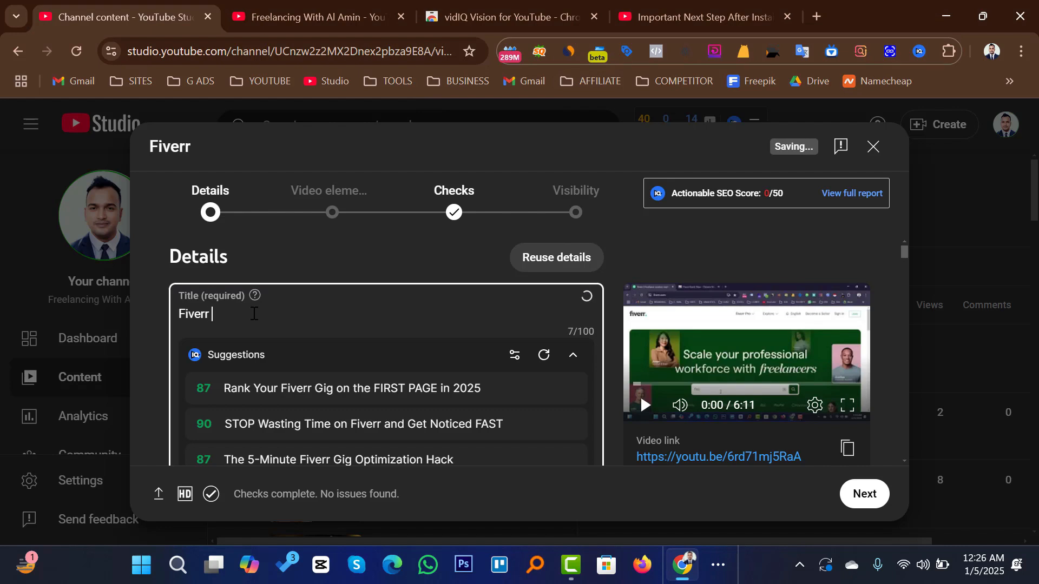
pyautogui.write('gig rank')
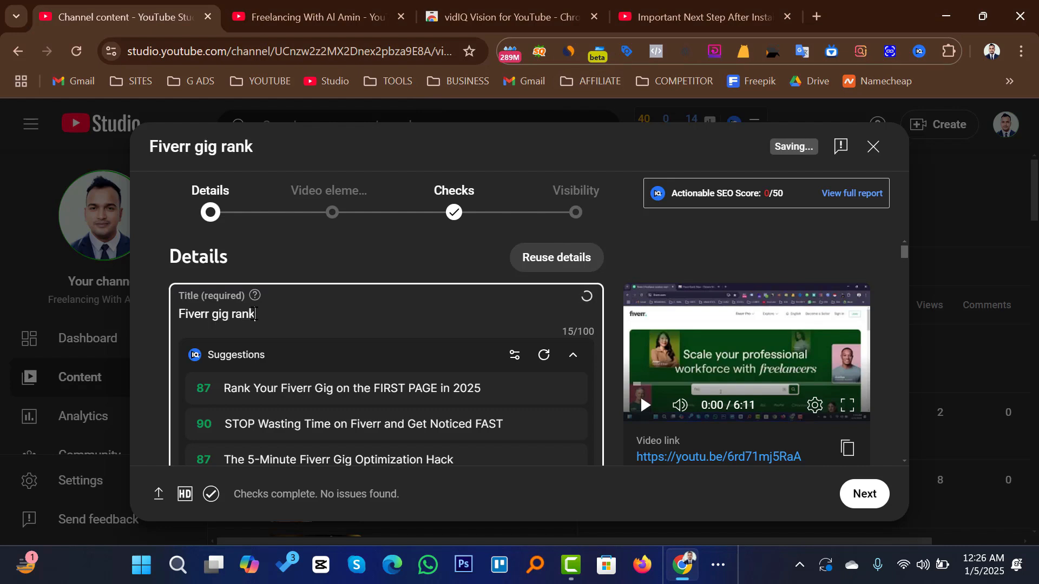
pyautogui.write('ing ')
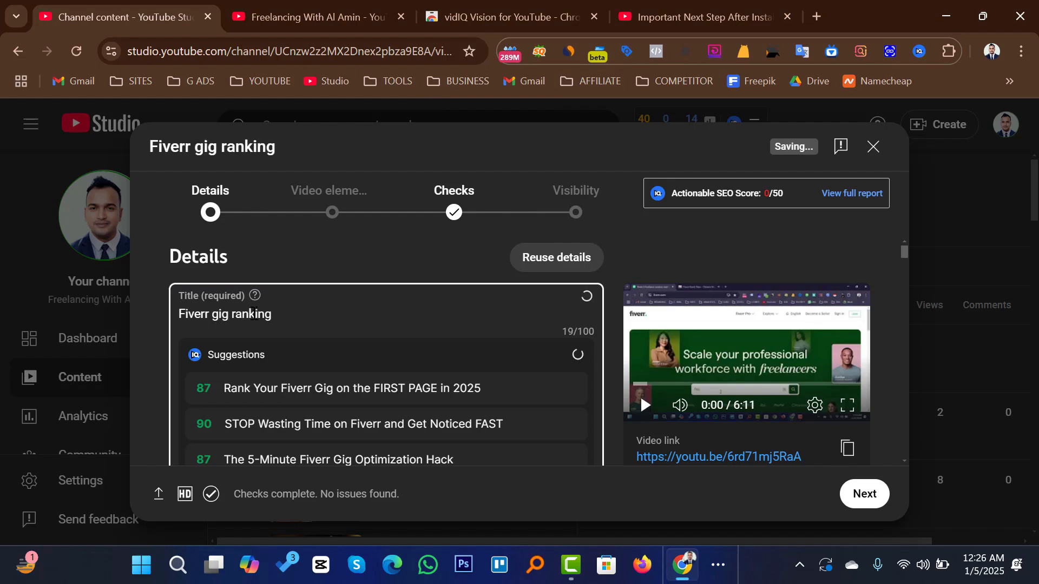
pyautogui.write('2025')
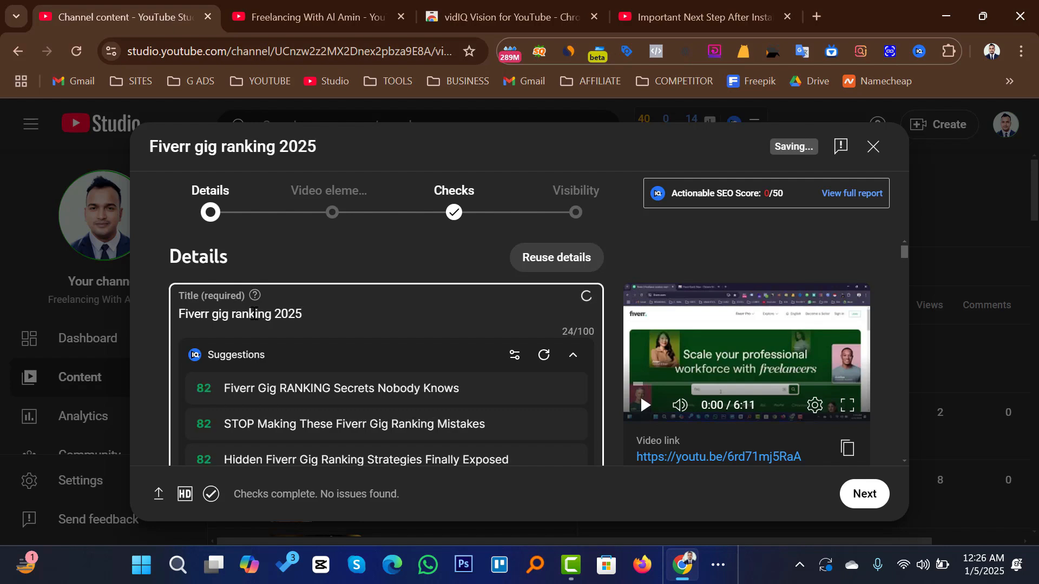
pyautogui.write(' | Fiverr gi')
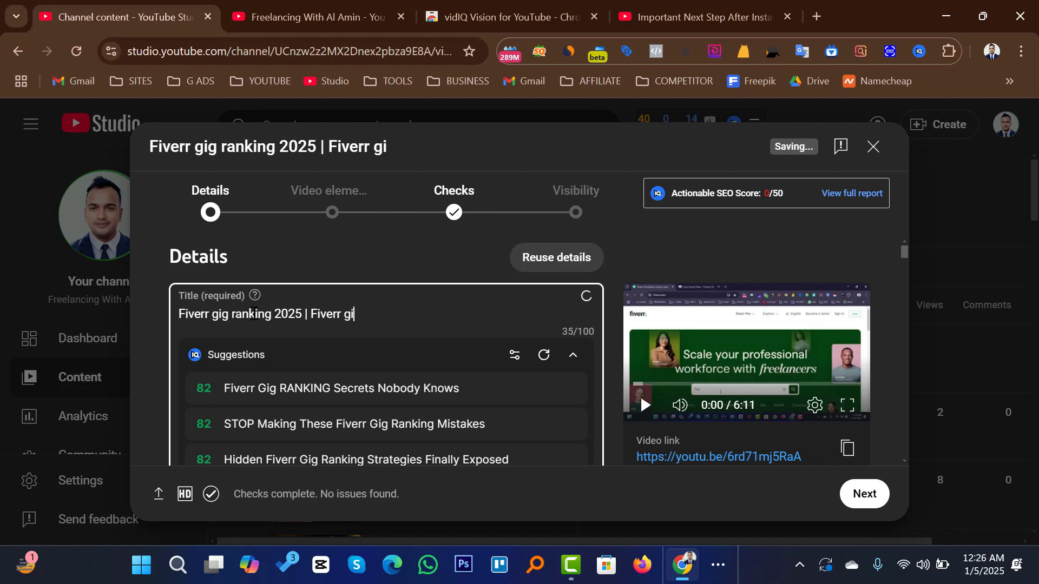
pyautogui.write('g ranking ')
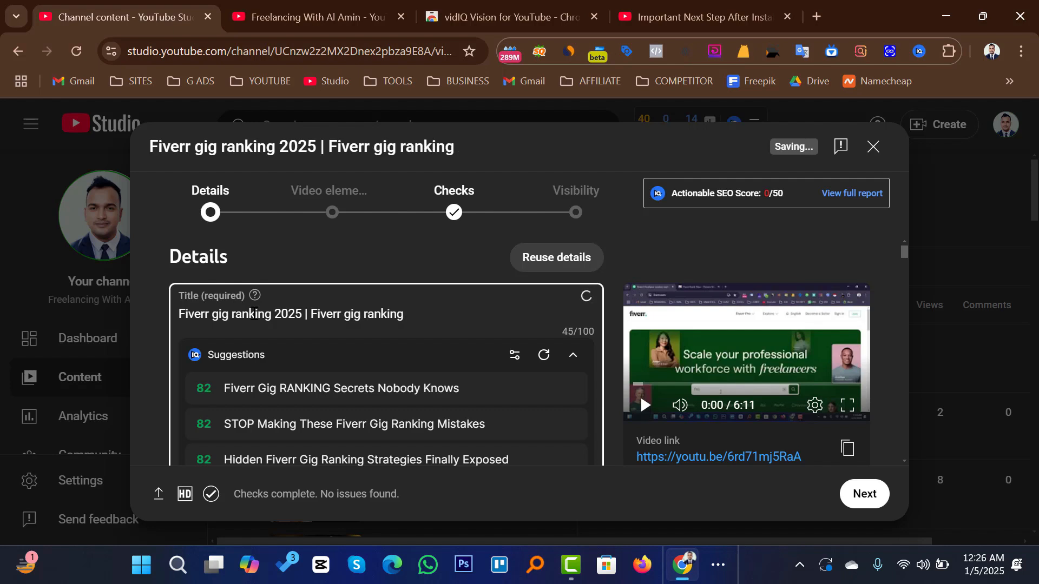
pyautogui.write('Tutorial ')
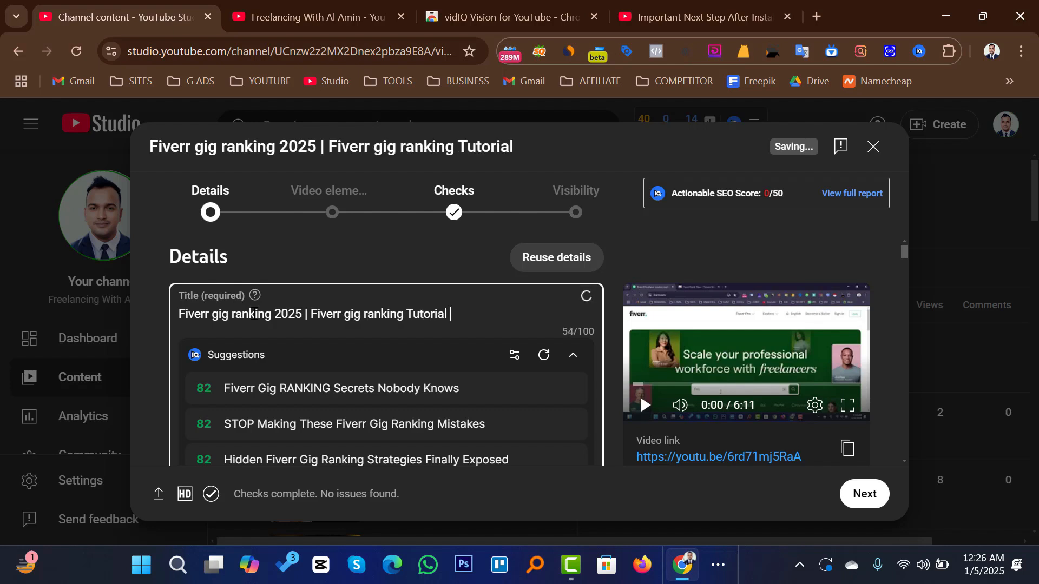
pyautogui.write('Bangla ')
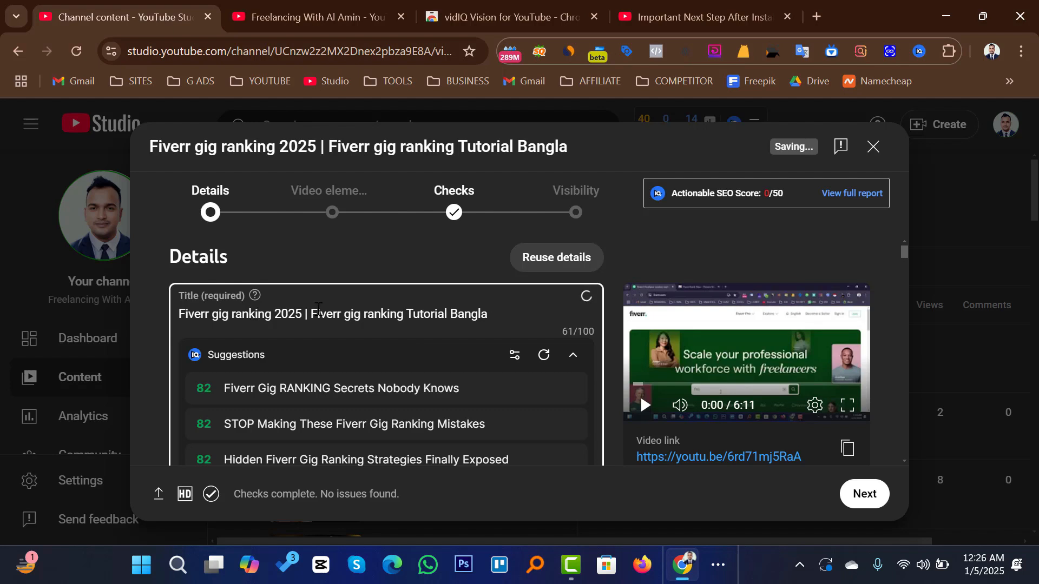
pyautogui.write('|')
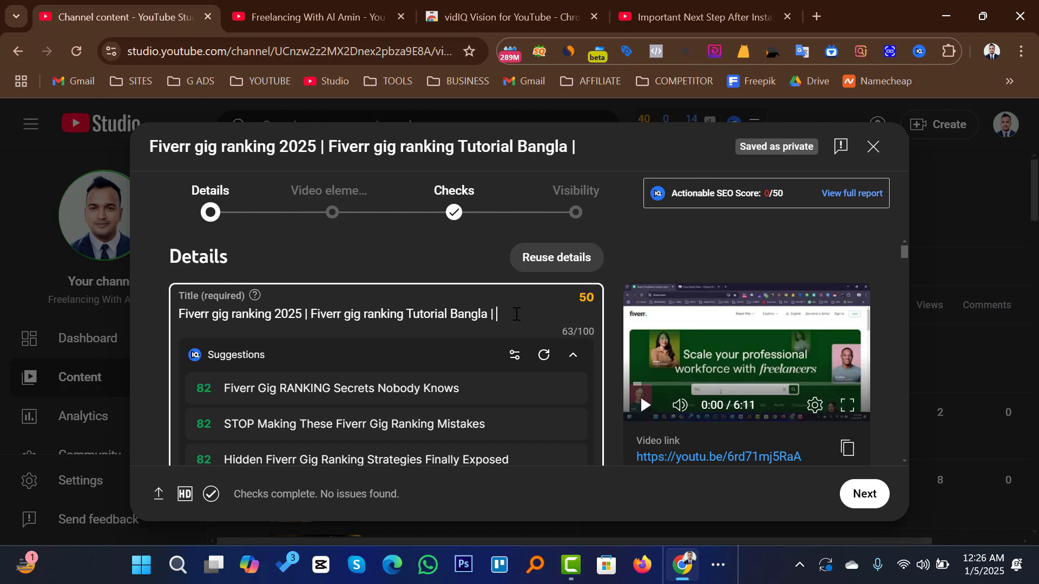
pyautogui.write('Gig')
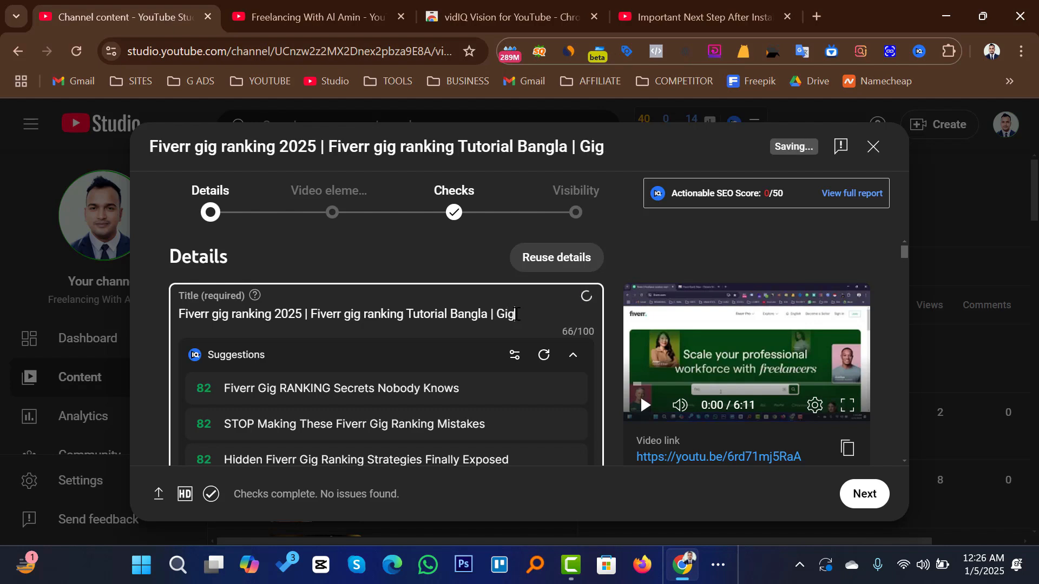
pyautogui.write(' ranking tips')
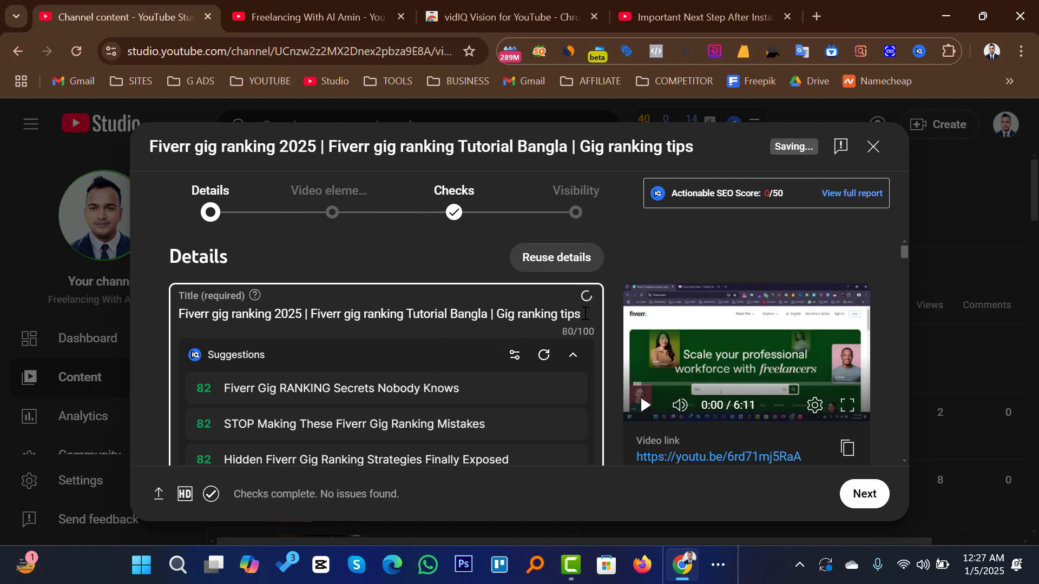
# - Copy the title onto a new first line of the description and add "in this video I am talking about how to rank Fiverr gig." below it
pyautogui.moveTo(584, 315); pyautogui.dragTo(180, 311)
pyautogui.hotkey('ctrl', 'c')
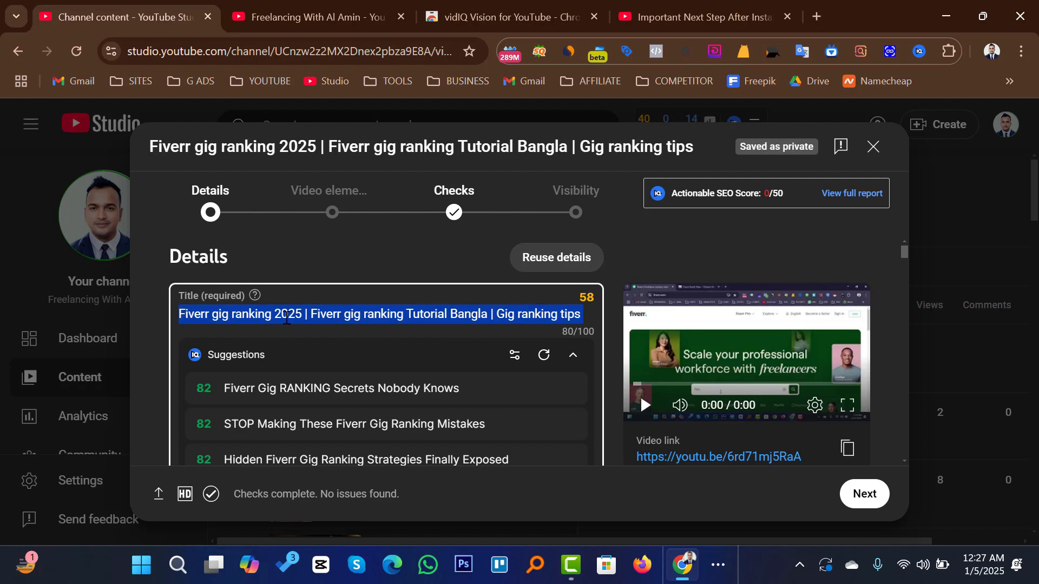
pyautogui.click(656, 242)
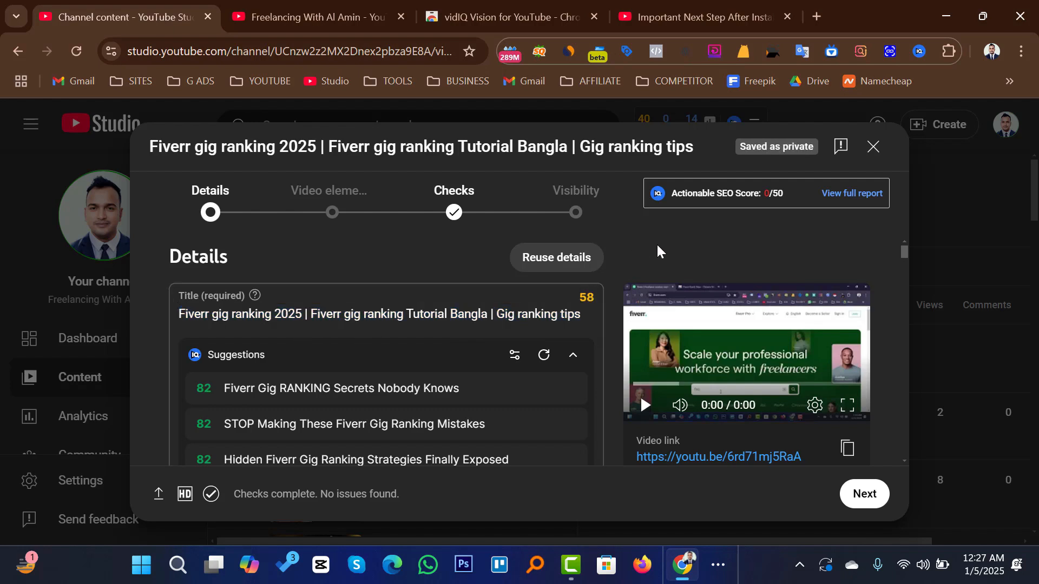
pyautogui.click(573, 355)
pyautogui.scroll(-2, 519, 362)
pyautogui.scroll(-1, 516, 365)
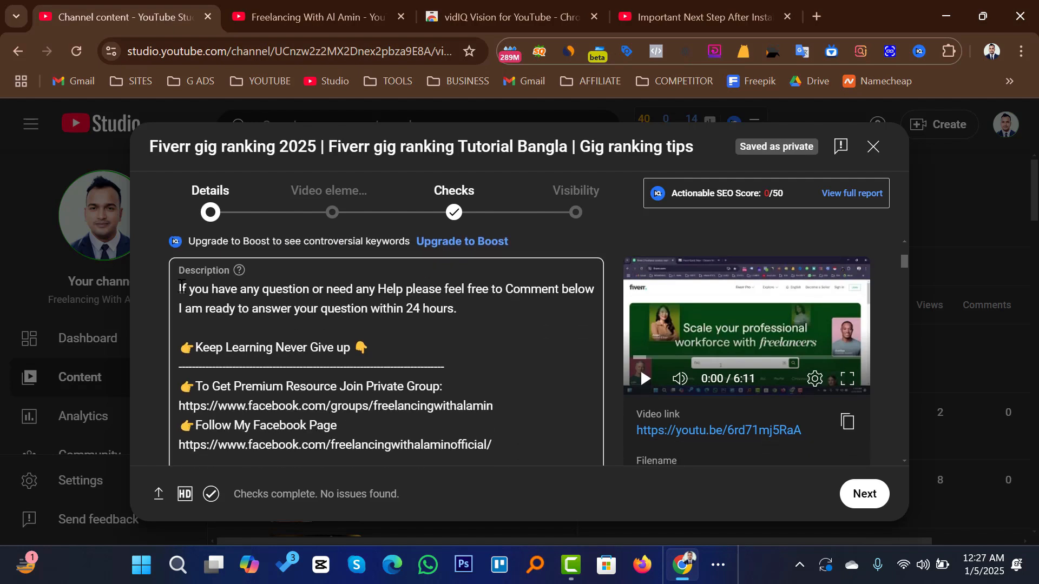
pyautogui.click(182, 287)
pyautogui.press('Return')
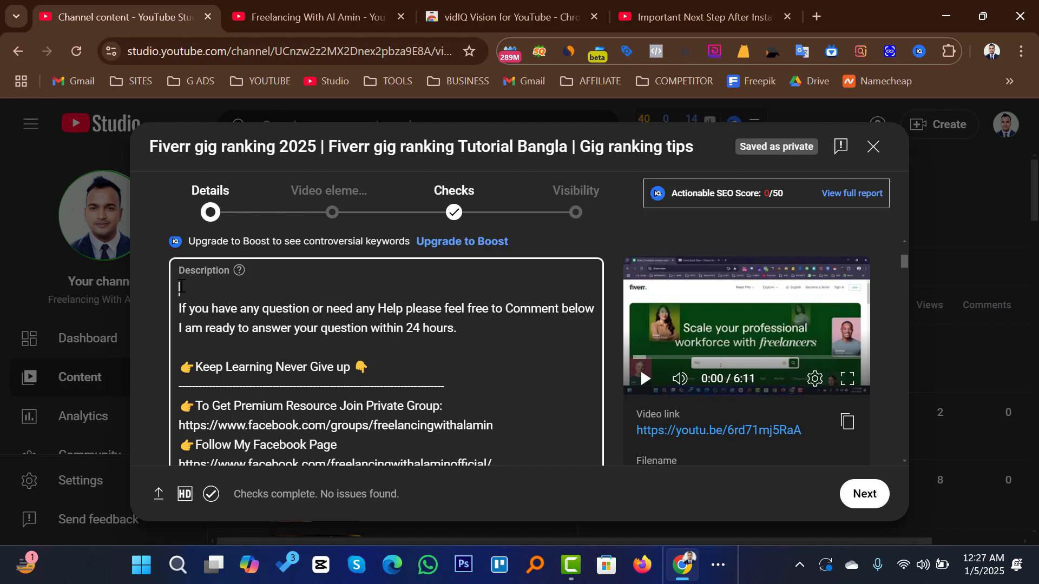
pyautogui.hotkey('ctrl', 'v')
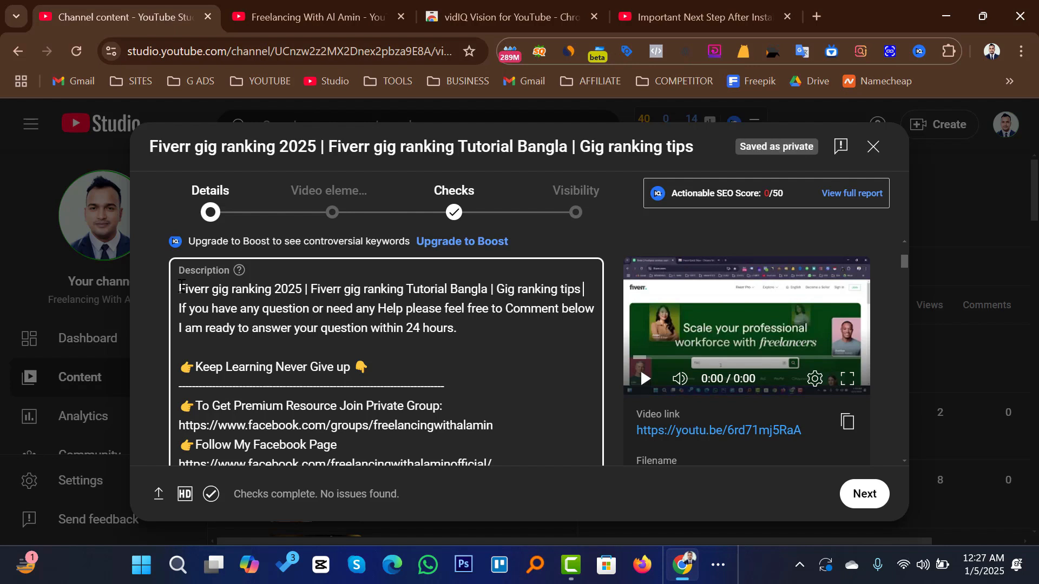
pyautogui.press('Return')
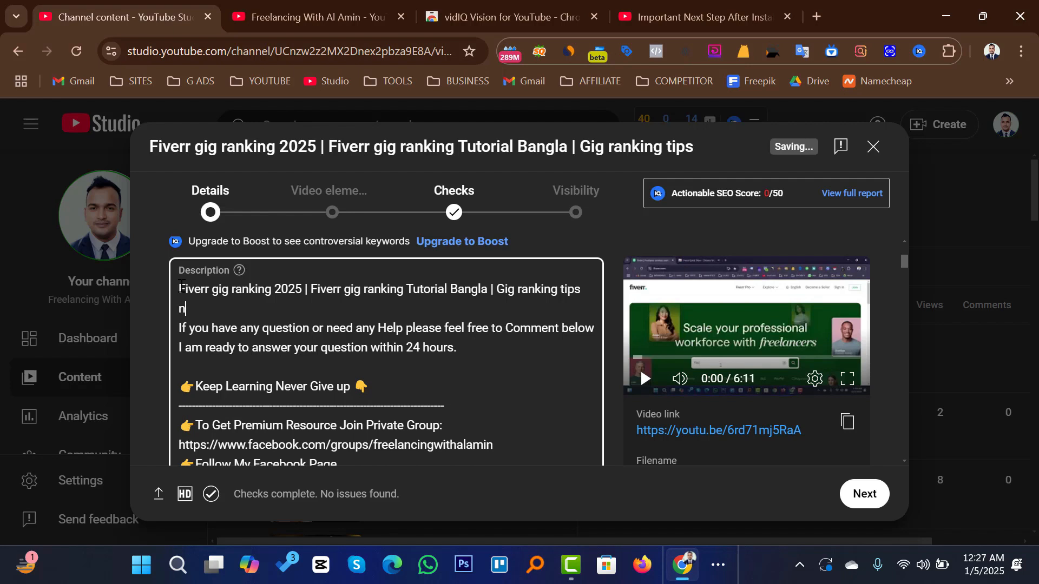
pyautogui.write('in this video I am talking about how to rank Fiverr gig.')
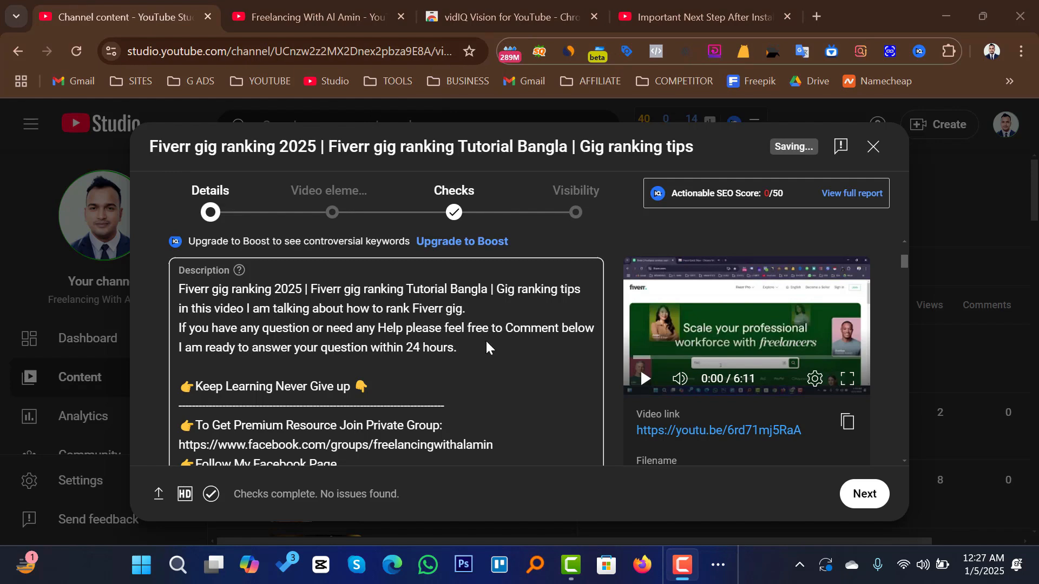
# - Review the video's title, the full description text and the thumbnail options in the upload details
pyautogui.scroll(3, 489, 352)
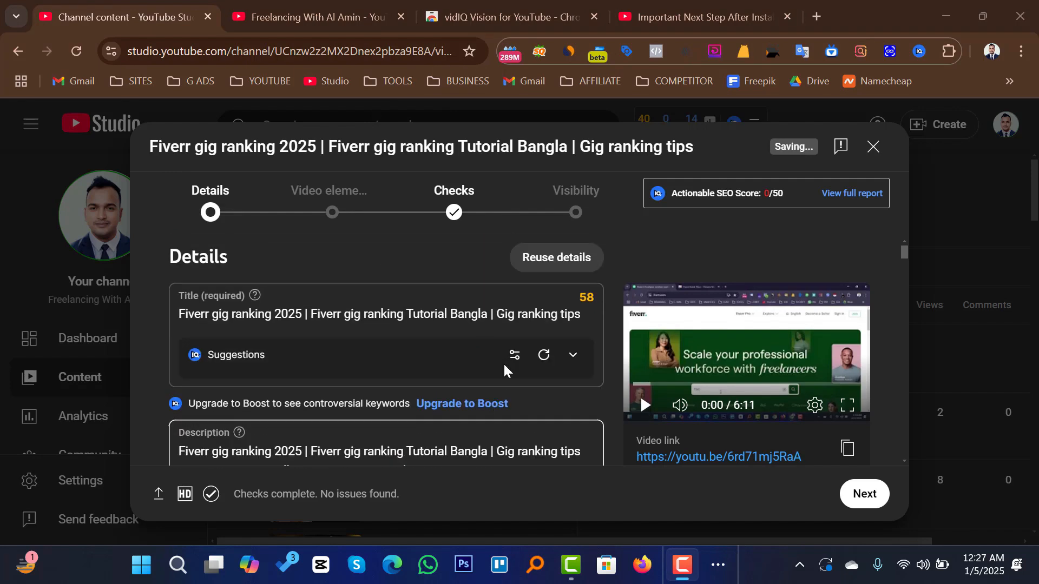
pyautogui.scroll(-3, 505, 343)
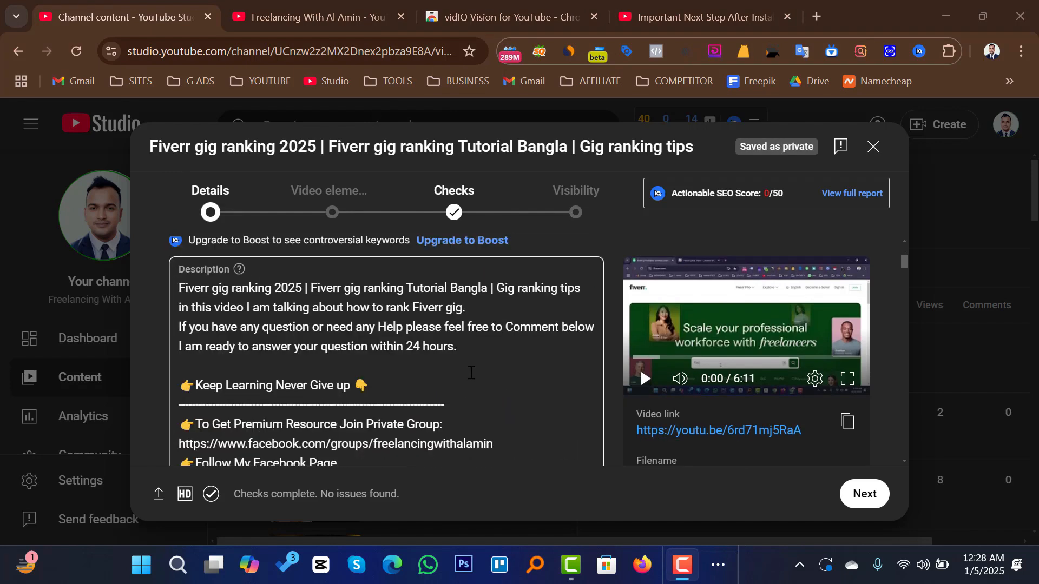
pyautogui.scroll(-3, 471, 372)
pyautogui.scroll(-2, 475, 356)
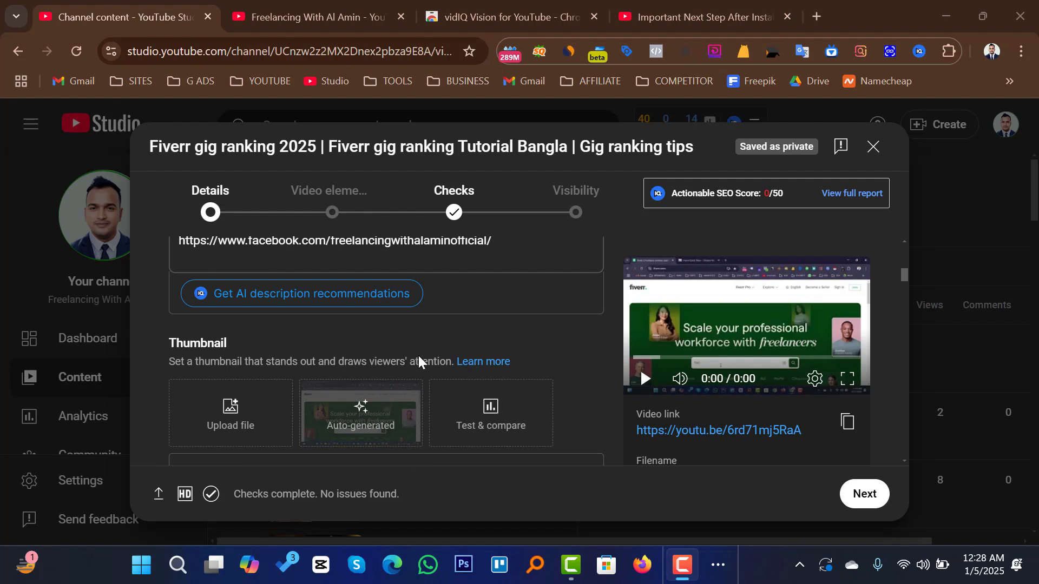
pyautogui.scroll(2, 466, 349)
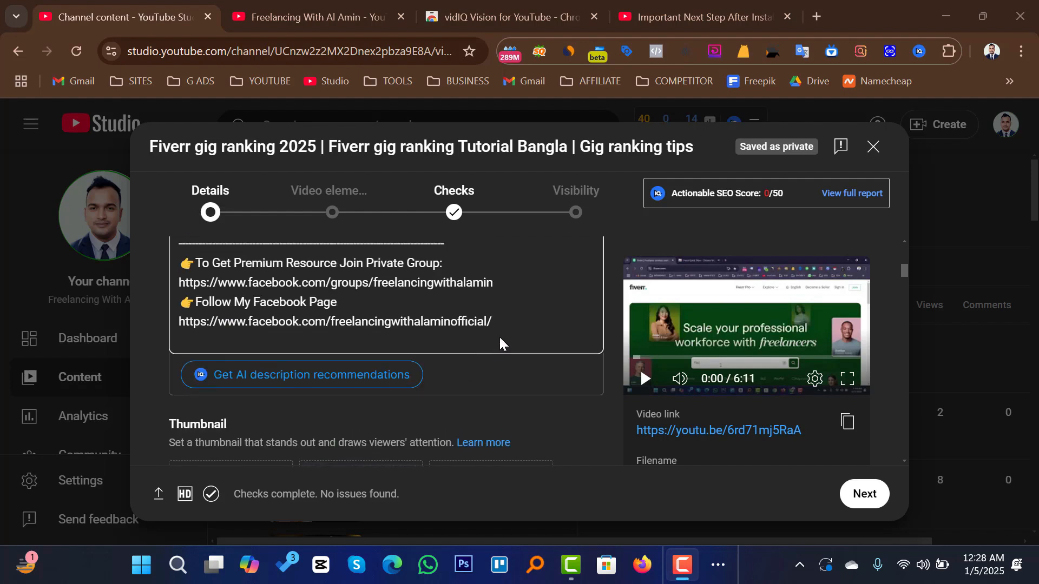
pyautogui.scroll(3, 499, 336)
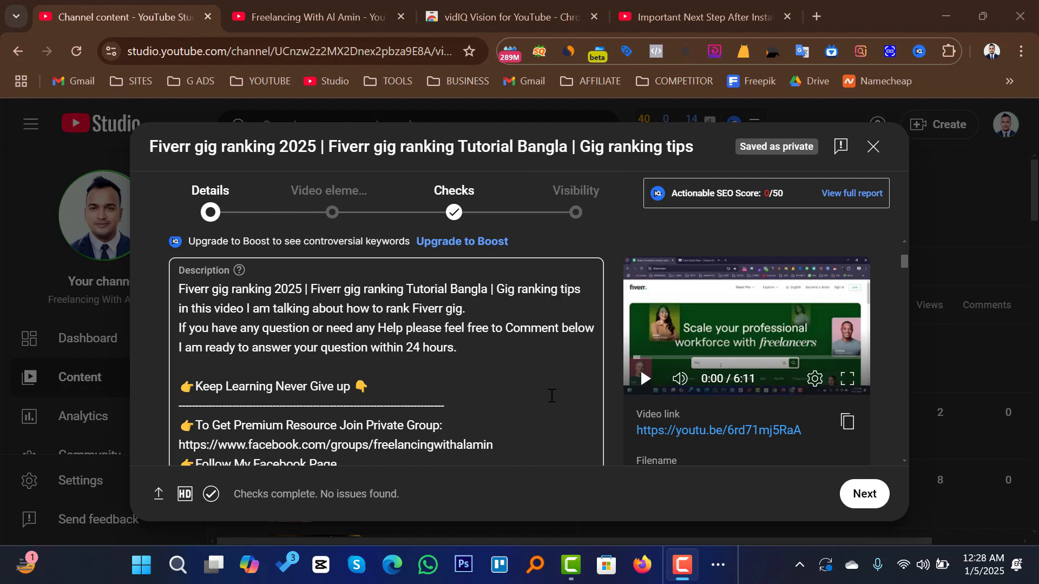
pyautogui.scroll(-3, 541, 379)
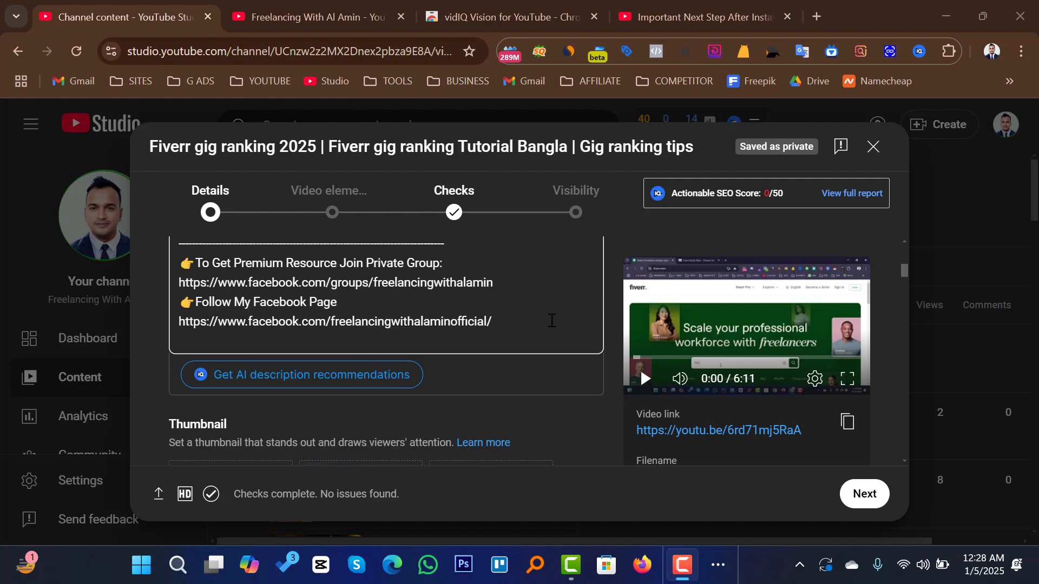
pyautogui.scroll(-5, 554, 319)
pyautogui.scroll(5, 555, 319)
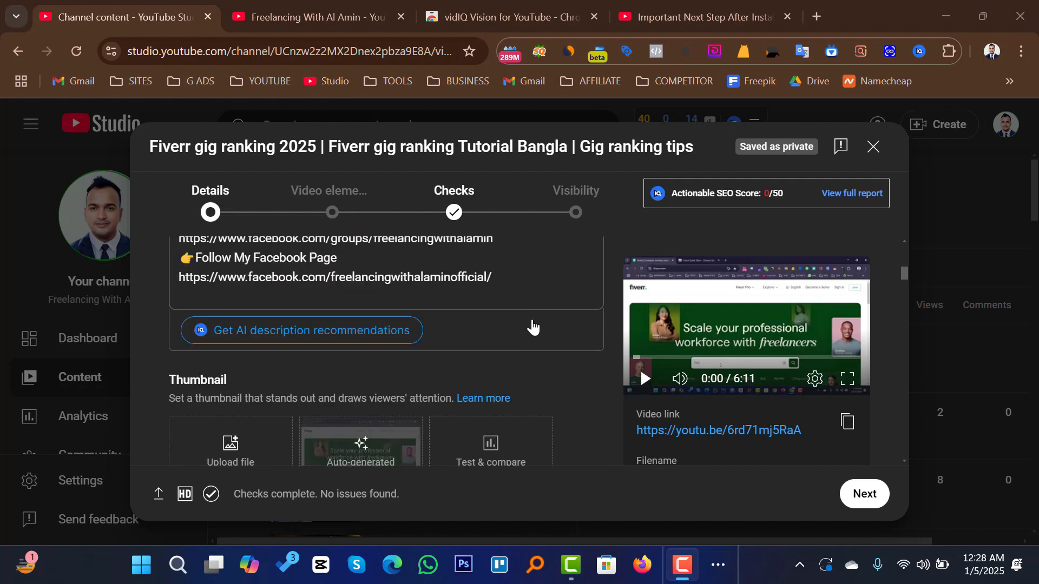
# - Recheck the description from its opening lines to the Facebook links, along with the title and the AI Thumbnail Builder section
pyautogui.scroll(1, 533, 327)
pyautogui.click(519, 323)
pyautogui.scroll(-2, 503, 325)
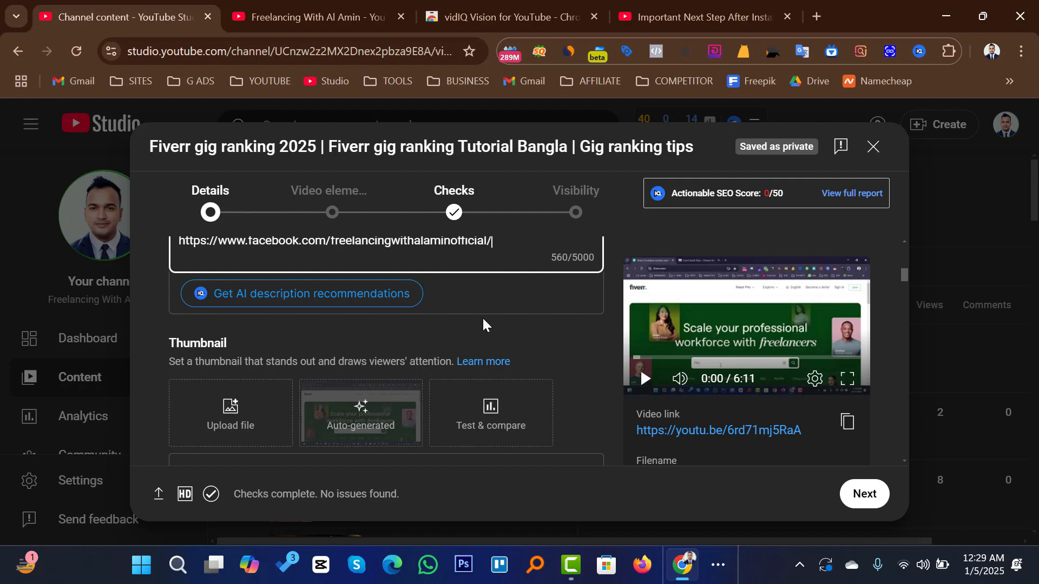
pyautogui.scroll(-3, 504, 316)
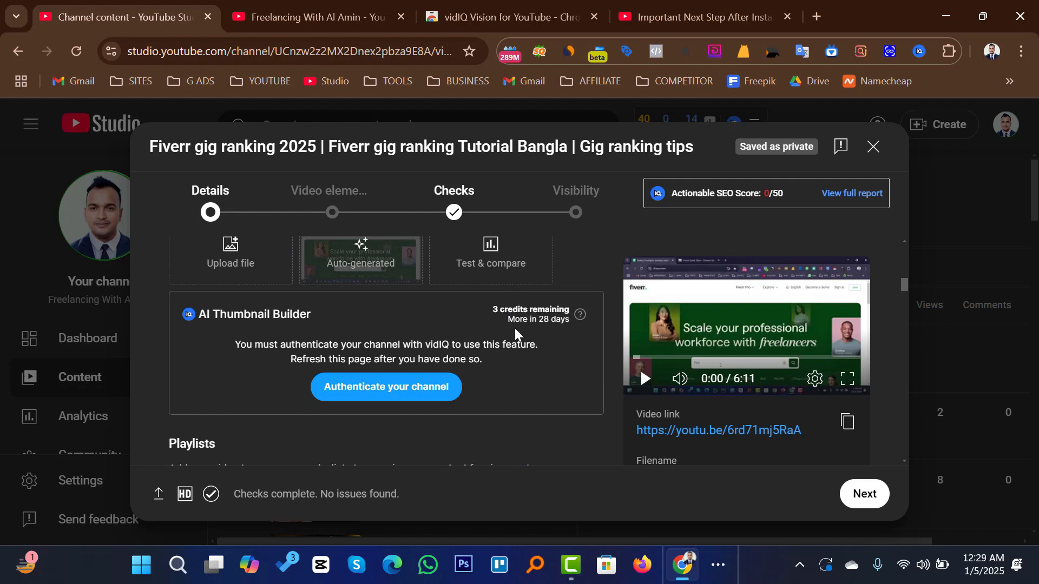
pyautogui.scroll(6, 514, 328)
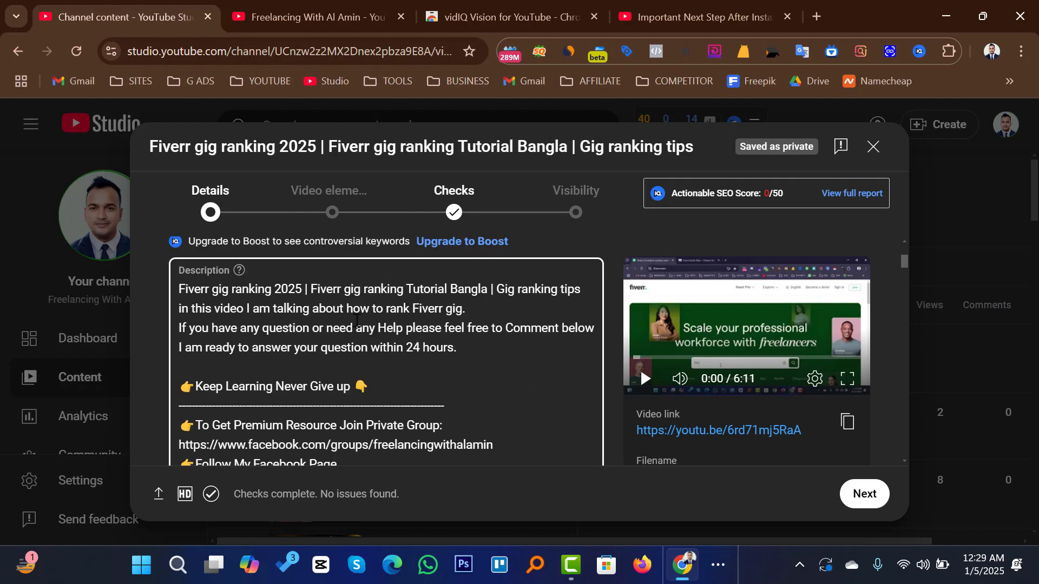
pyautogui.scroll(2, 356, 320)
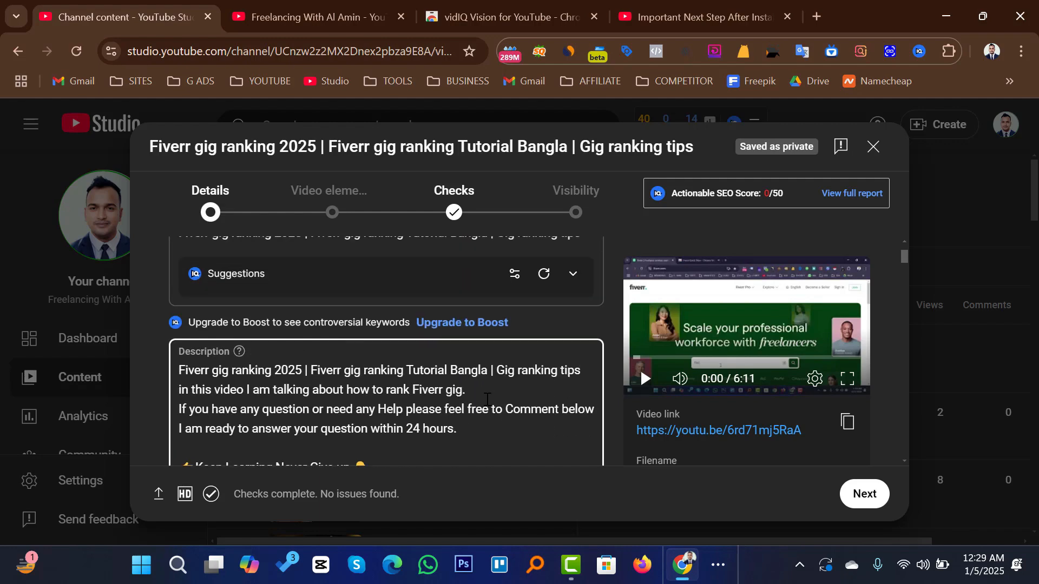
pyautogui.scroll(-6, 487, 399)
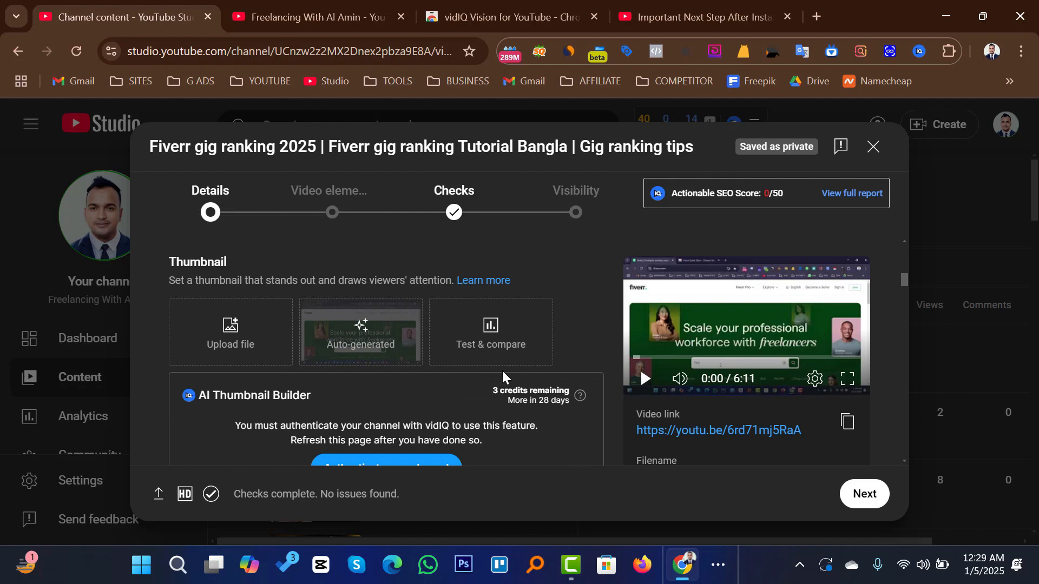
pyautogui.scroll(8, 514, 352)
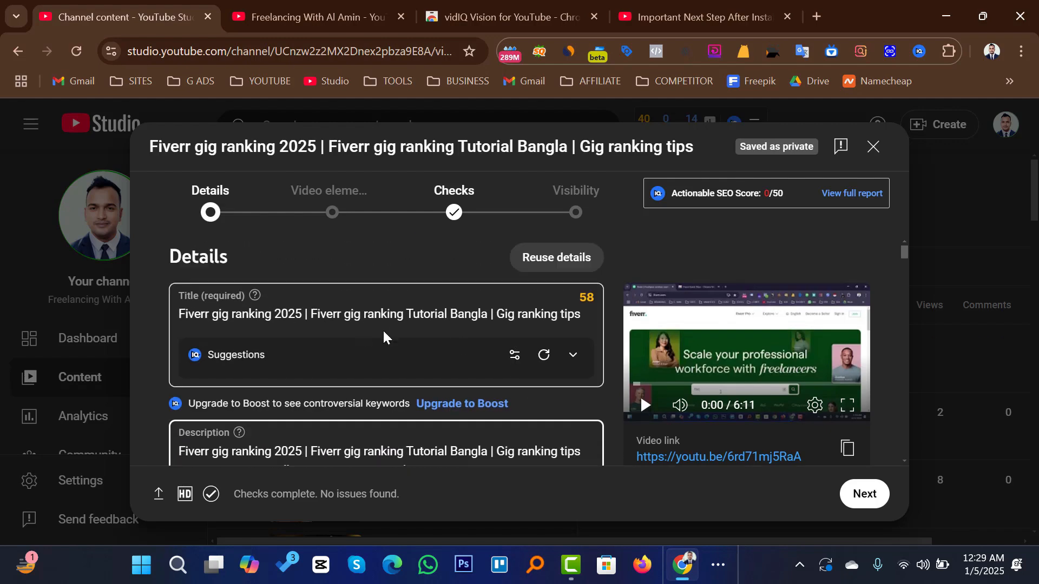
pyautogui.scroll(-5, 383, 336)
pyautogui.scroll(3, 298, 319)
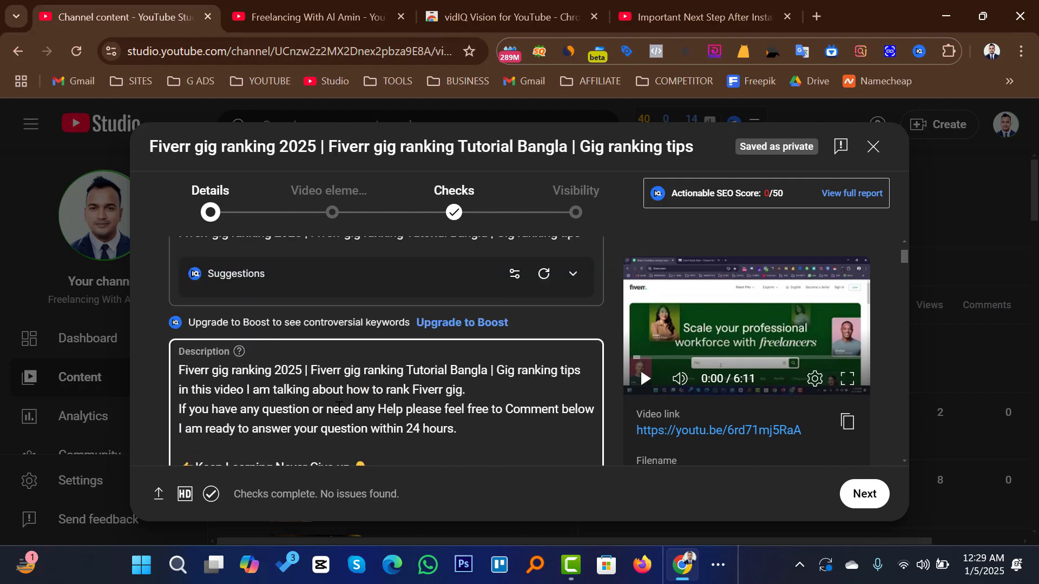
pyautogui.scroll(-2, 498, 380)
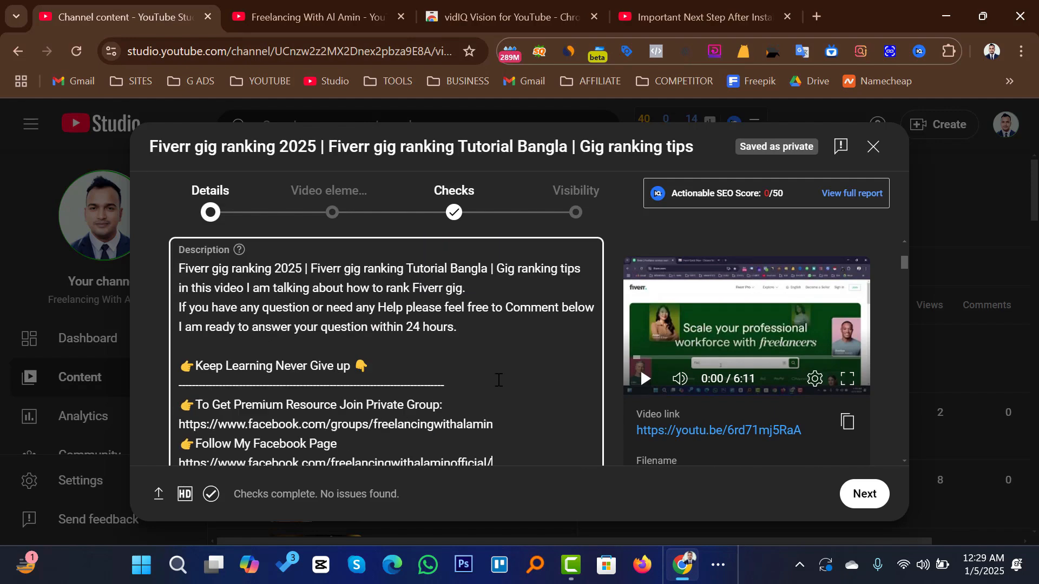
pyautogui.scroll(-5, 498, 380)
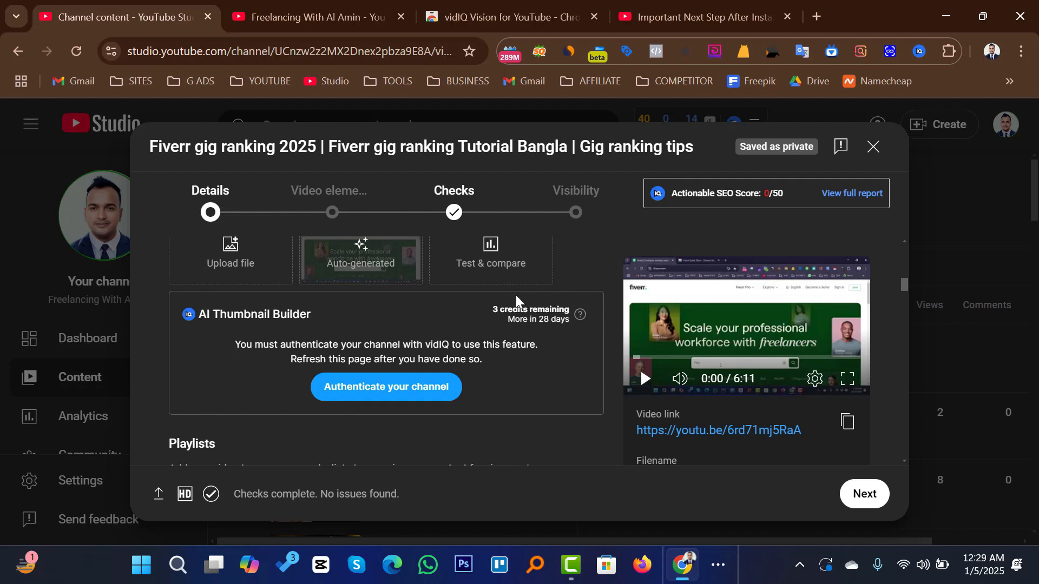
# - Look through the available playlists and add the video to the "Freelancing Tips & Tricks" playlist
pyautogui.scroll(-3, 541, 289)
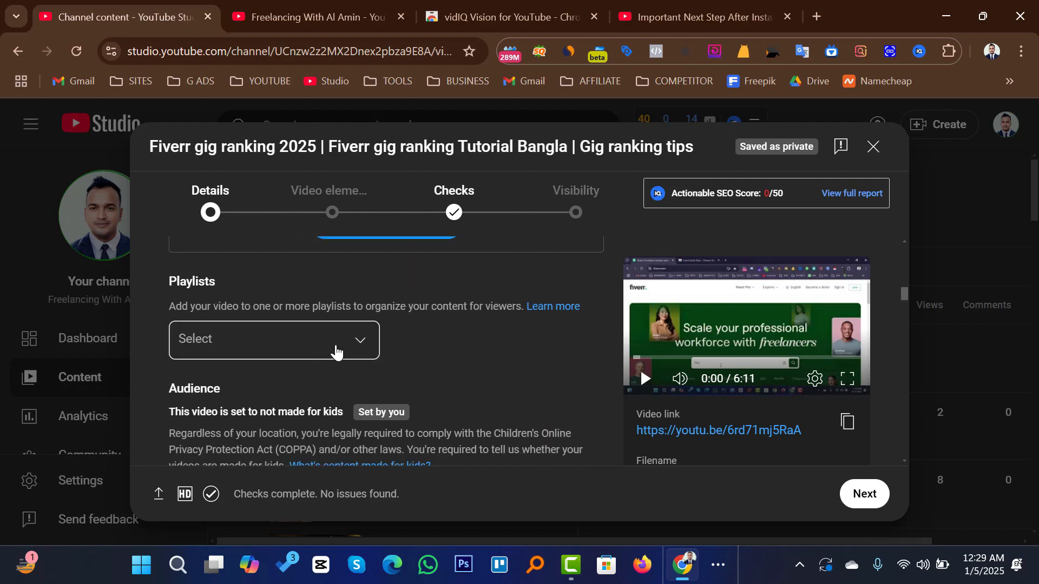
pyautogui.click(336, 352)
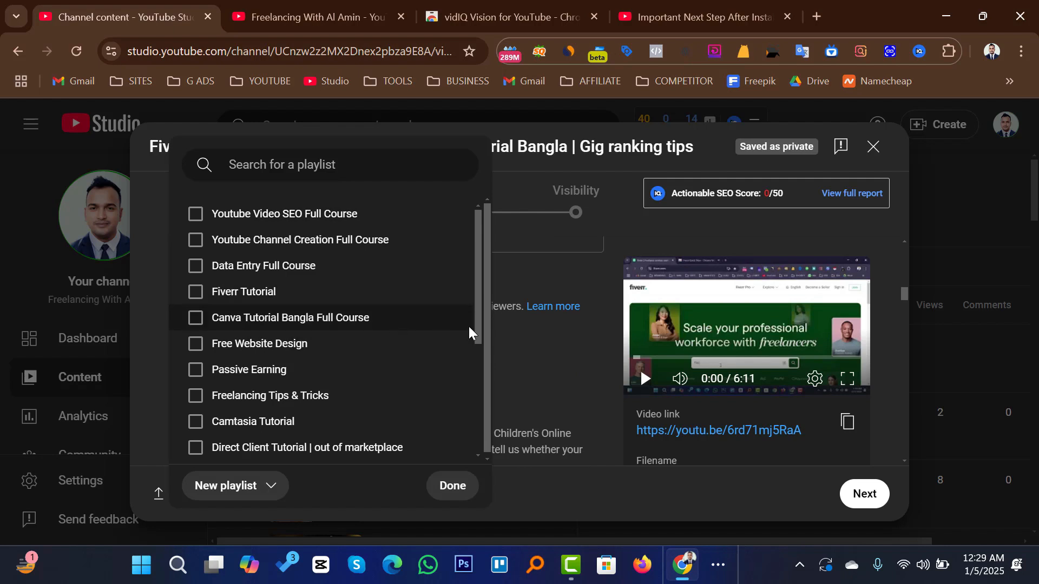
pyautogui.click(576, 358)
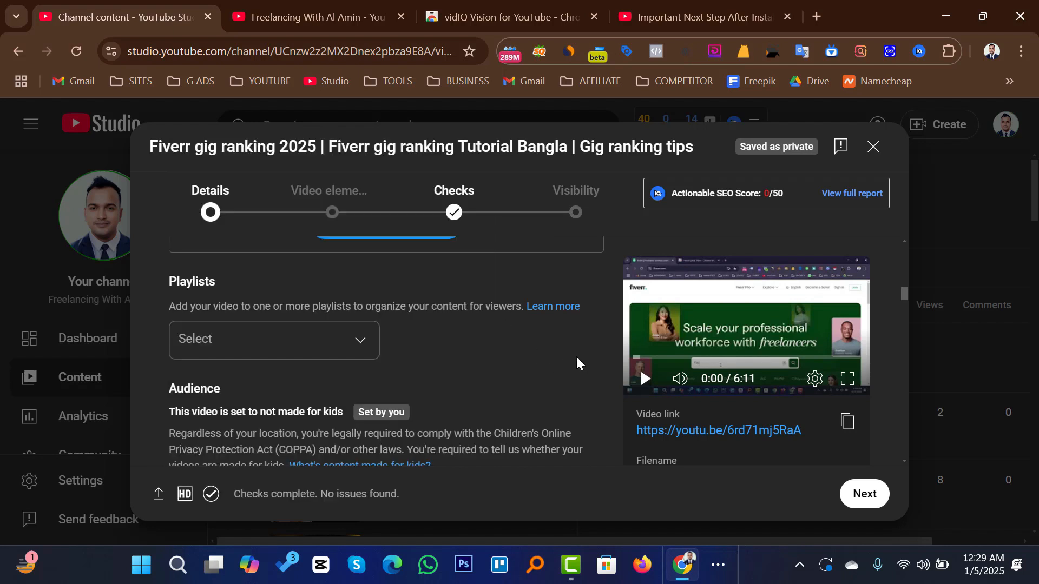
pyautogui.click(334, 342)
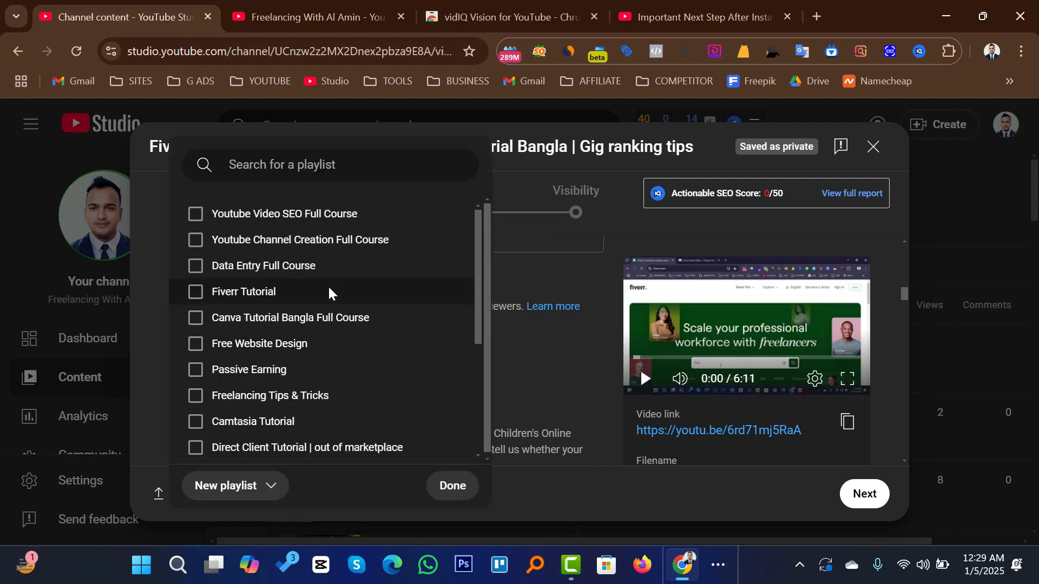
pyautogui.scroll(-3, 314, 303)
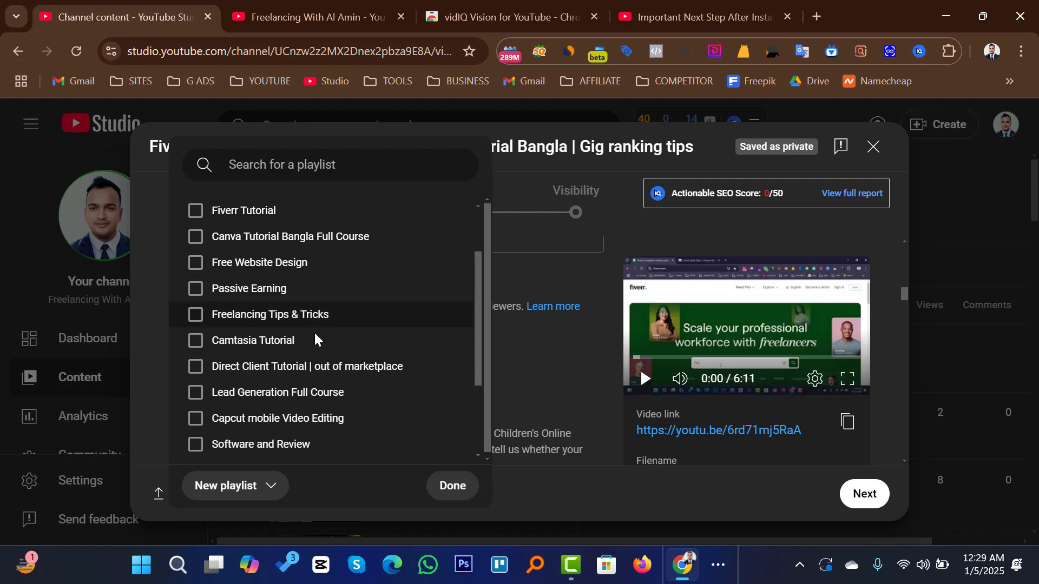
pyautogui.scroll(-1, 299, 403)
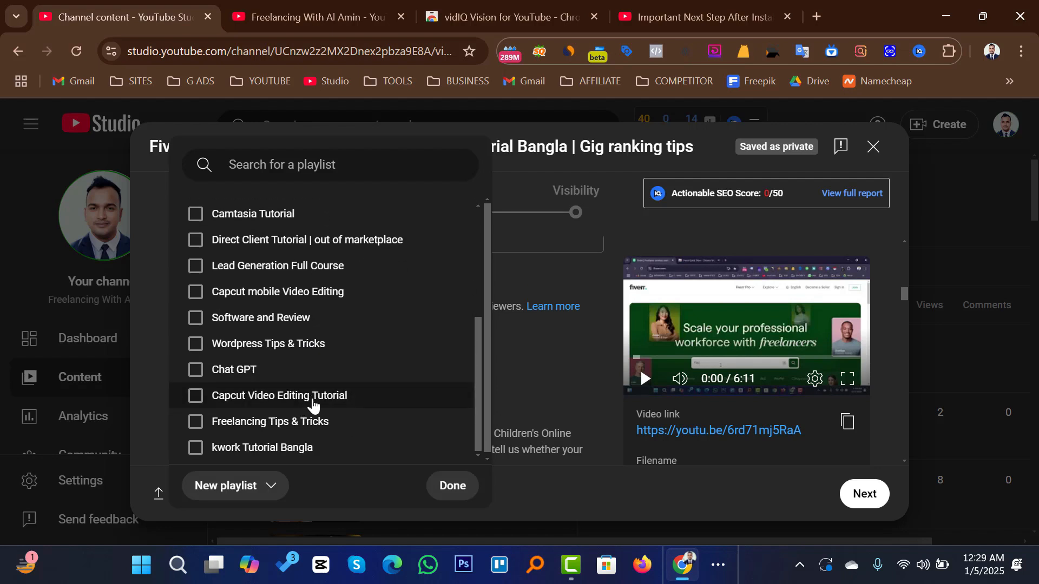
pyautogui.scroll(4, 316, 400)
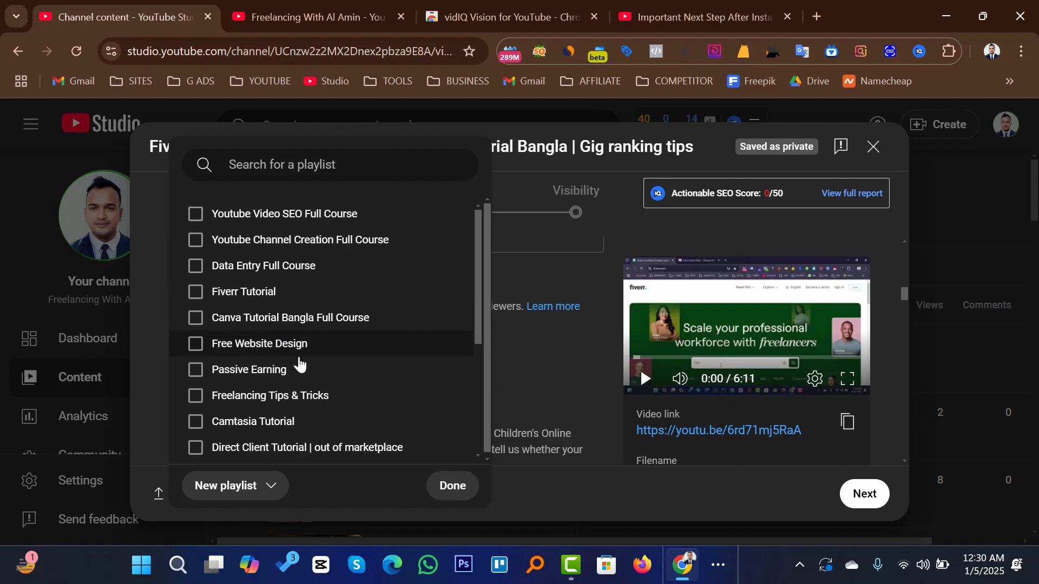
pyautogui.scroll(-1, 295, 370)
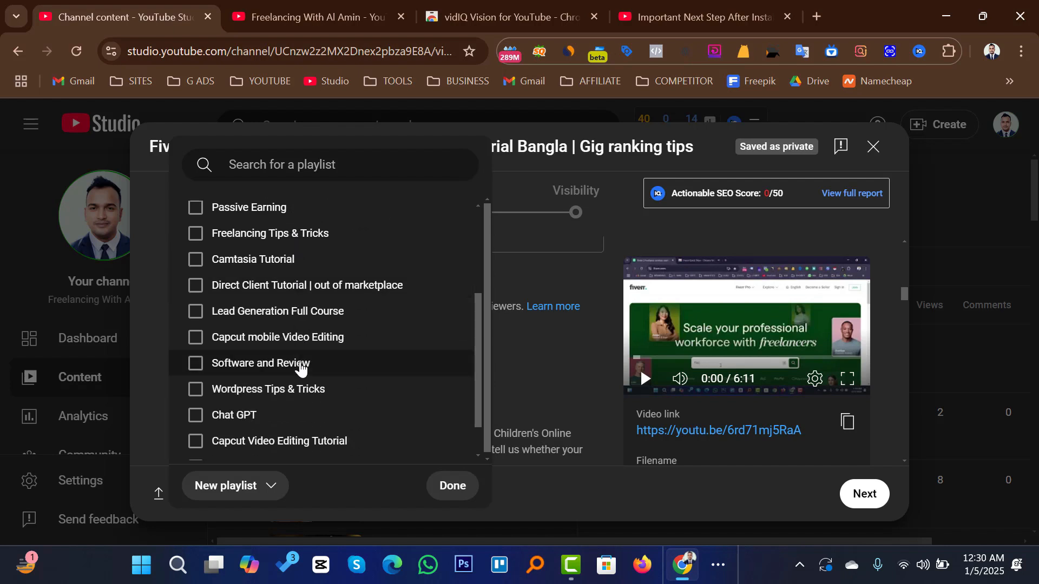
pyautogui.scroll(-2, 300, 371)
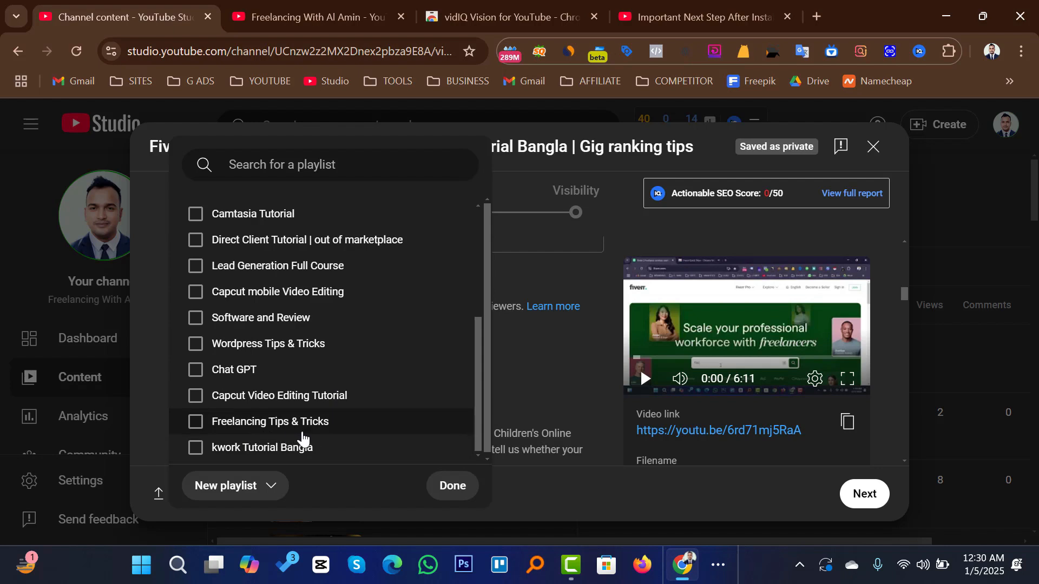
pyautogui.click(195, 422)
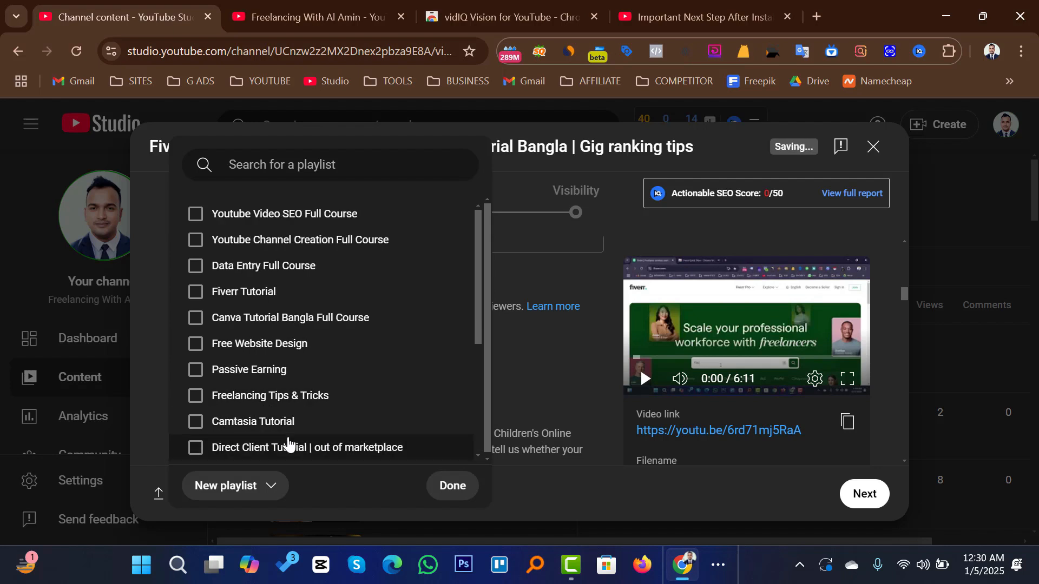
pyautogui.click(452, 485)
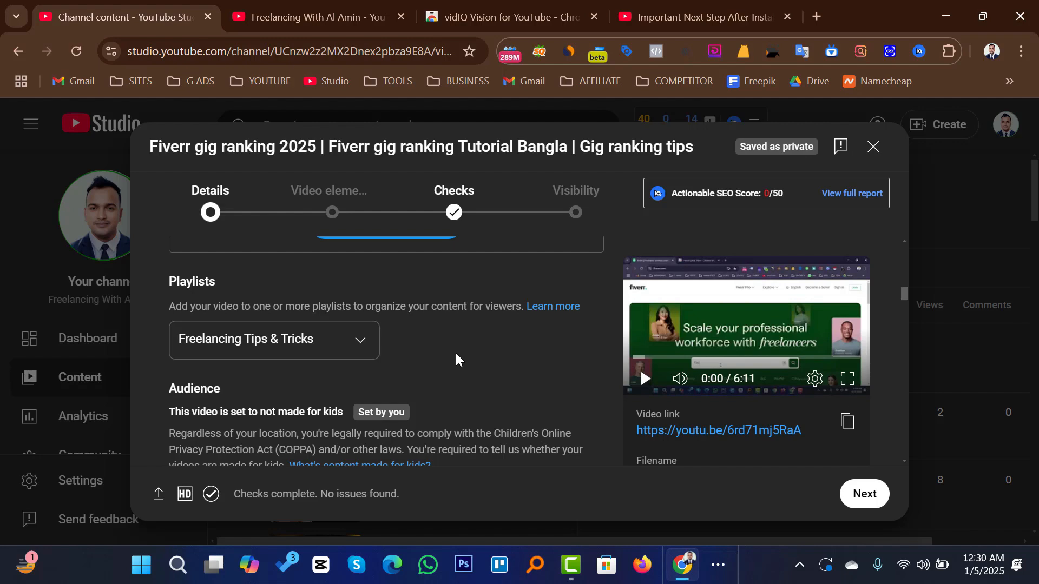
# - Review the audience, paid promotion, altered content and tags sections of the upload details
pyautogui.scroll(-1, 435, 368)
pyautogui.scroll(-5, 435, 370)
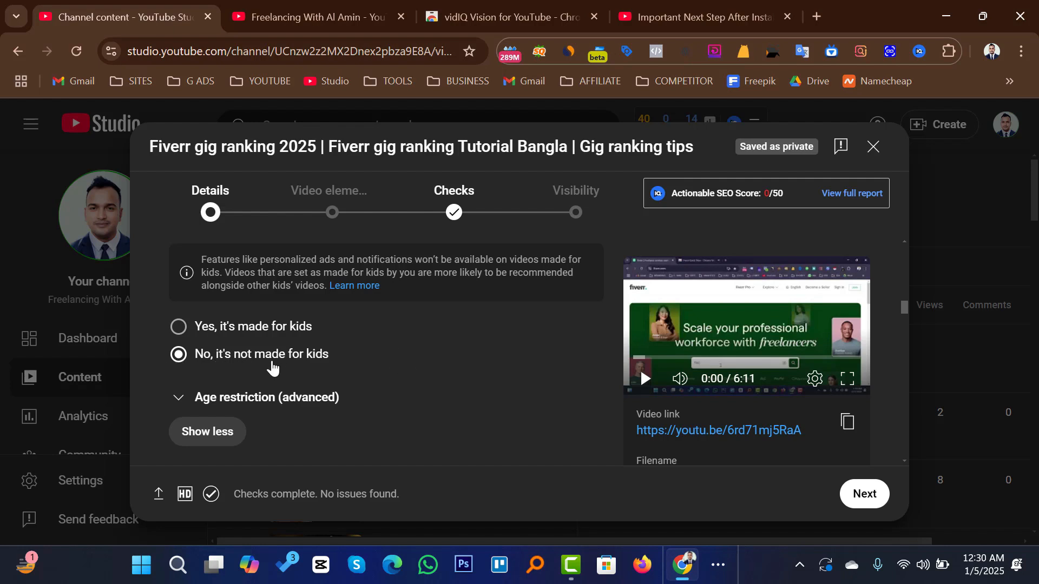
pyautogui.scroll(-3, 419, 361)
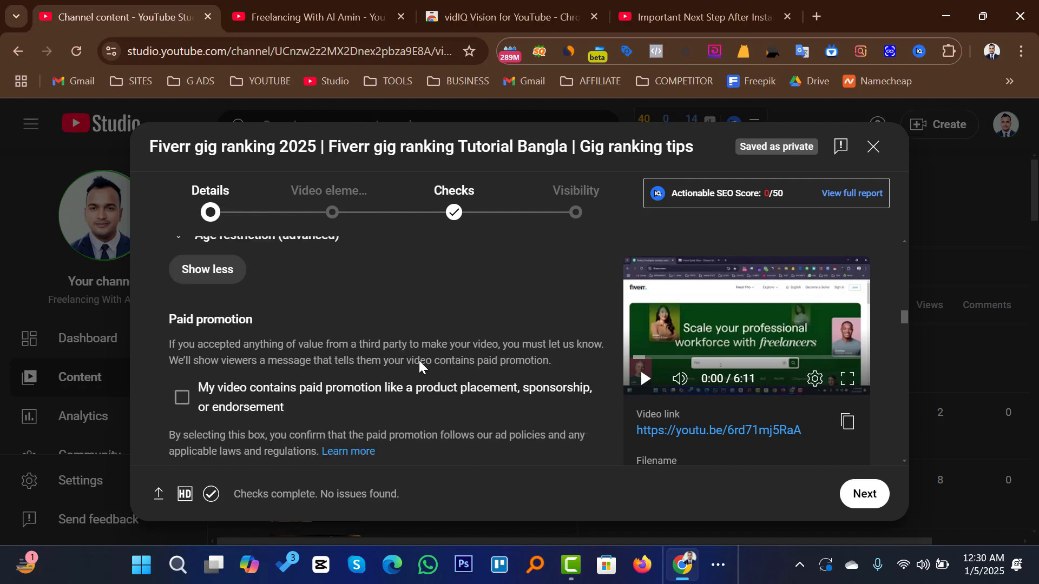
pyautogui.scroll(2, 418, 329)
pyautogui.scroll(-5, 420, 333)
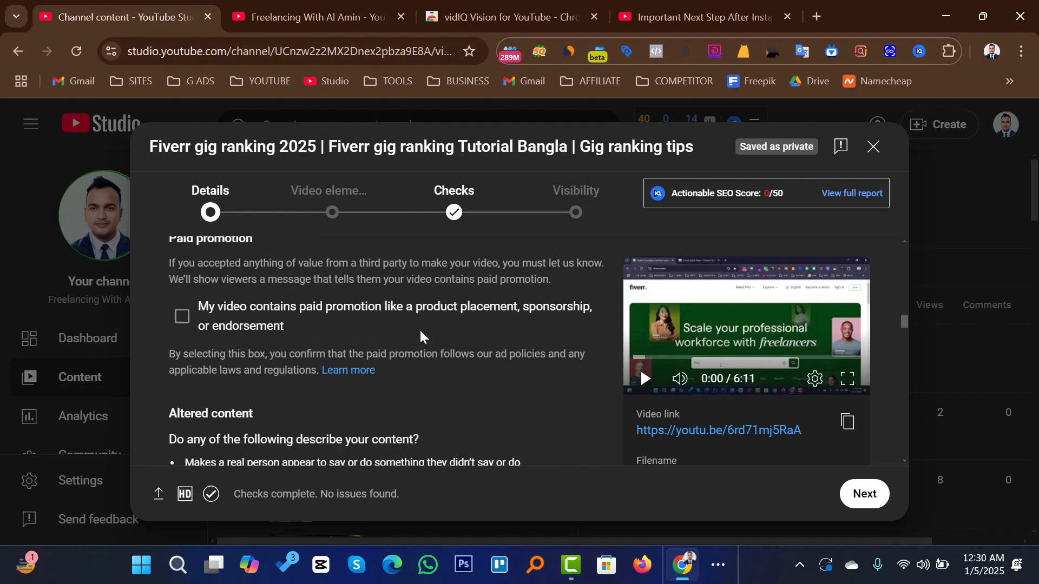
pyautogui.scroll(-10, 449, 362)
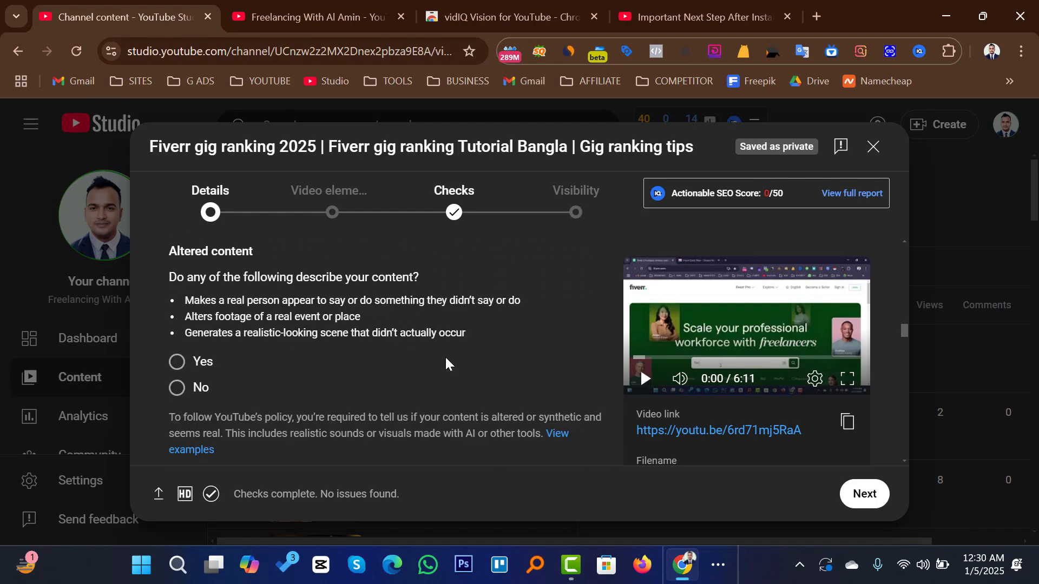
pyautogui.scroll(-2, 387, 357)
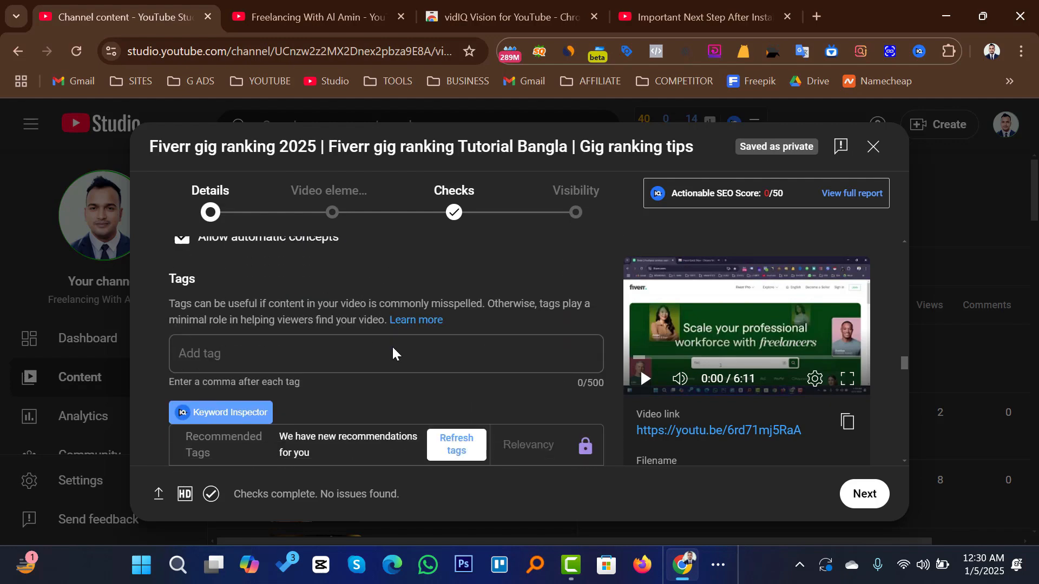
pyautogui.scroll(-3, 370, 341)
pyautogui.scroll(2, 370, 334)
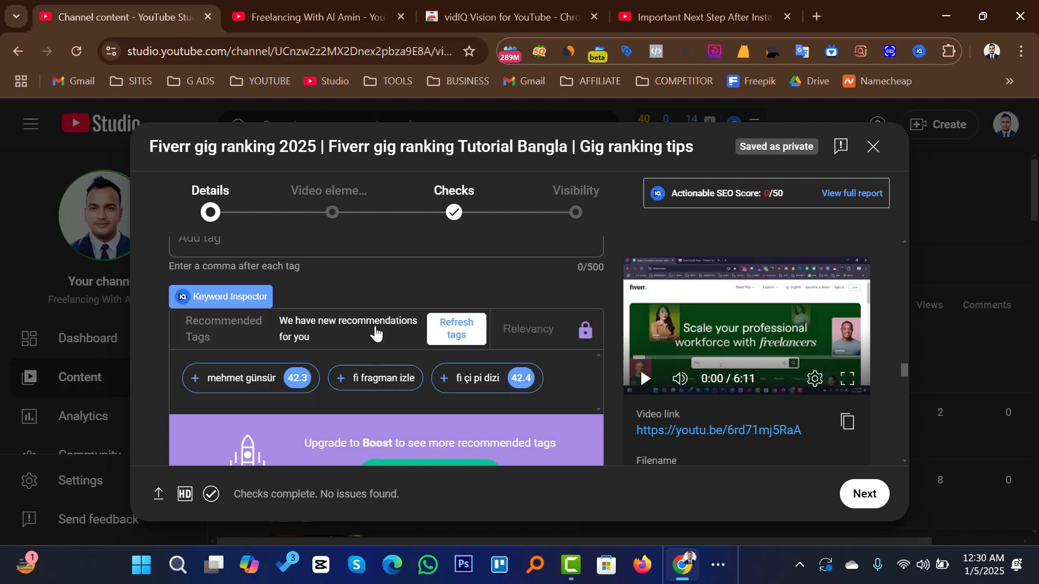
# - Add "Fiverr gig ranking" as a tag for the video
pyautogui.click(263, 277)
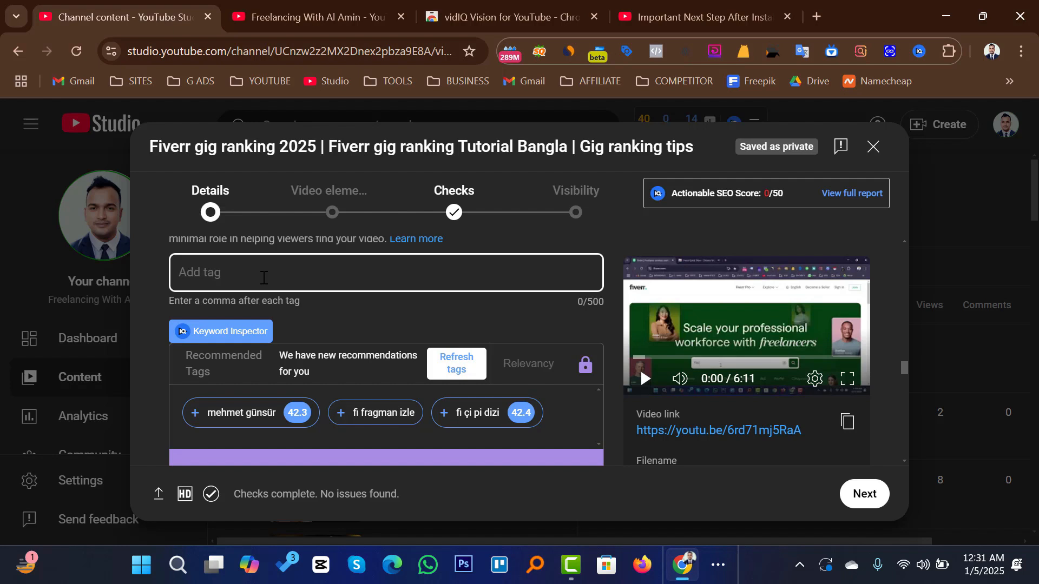
pyautogui.write('Fiverr g')
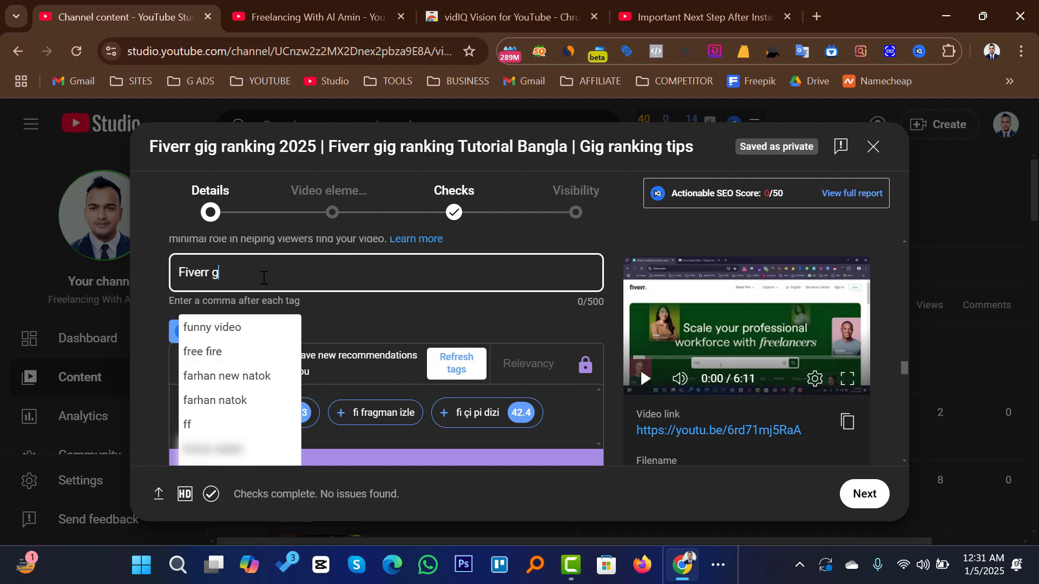
pyautogui.write('ig ranking')
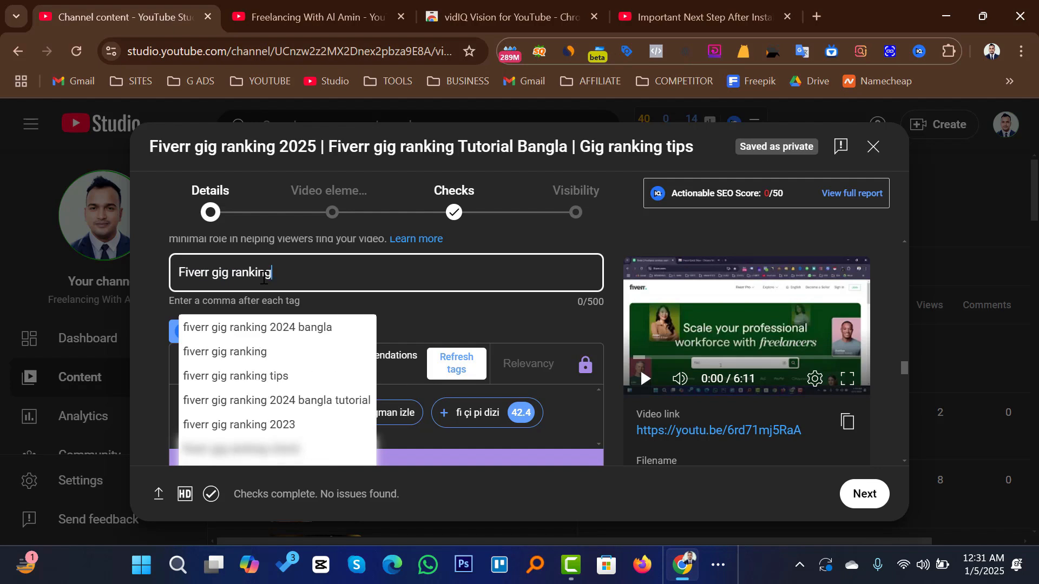
pyautogui.press('Return')
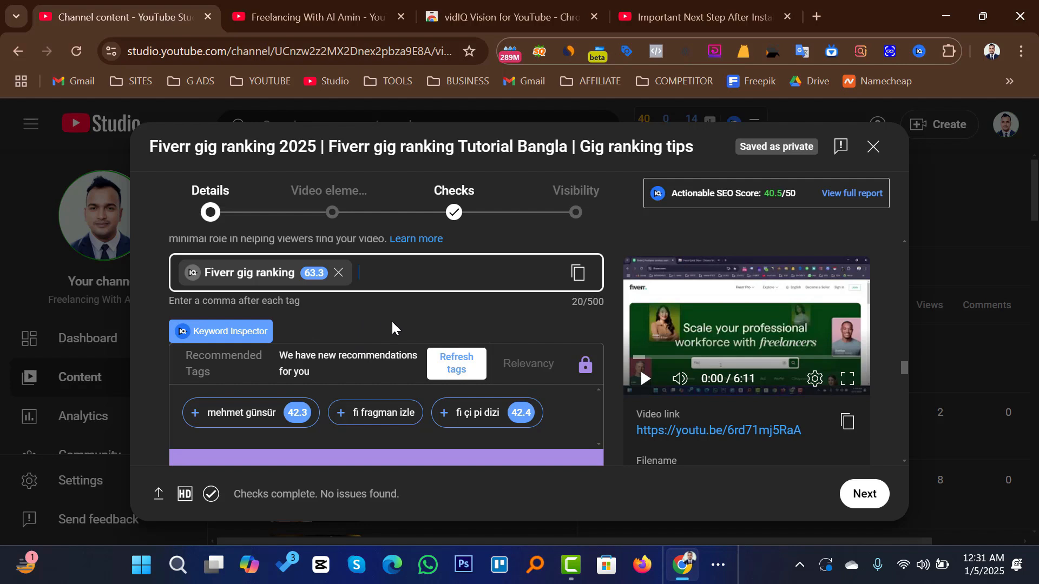
# - Check the score breakdown of the "Fiverr gig ranking" tag and open it in vidIQ's Keyword Inspector to examine related keywords
pyautogui.moveTo(282, 287)
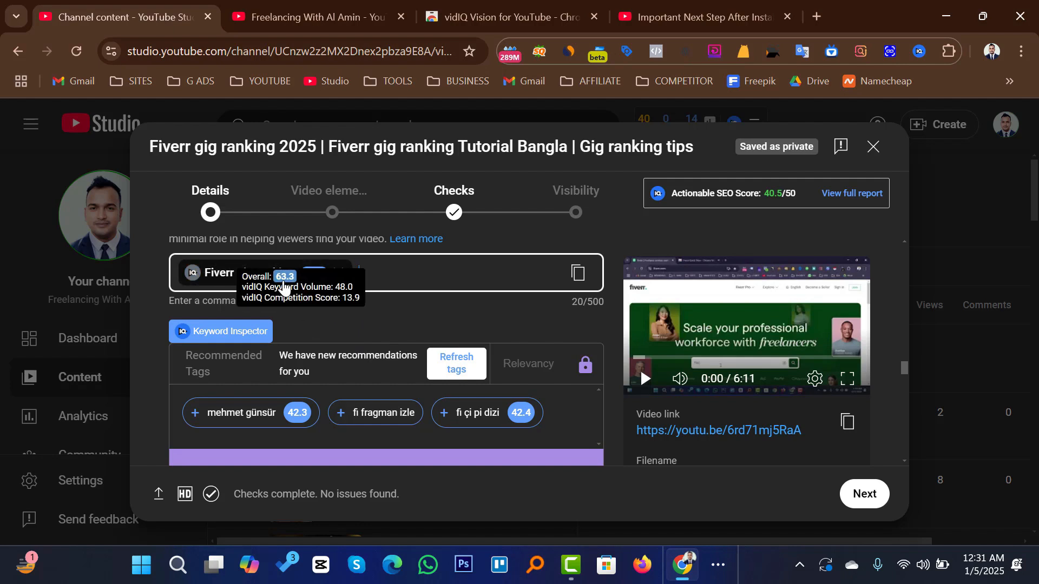
pyautogui.click(193, 275)
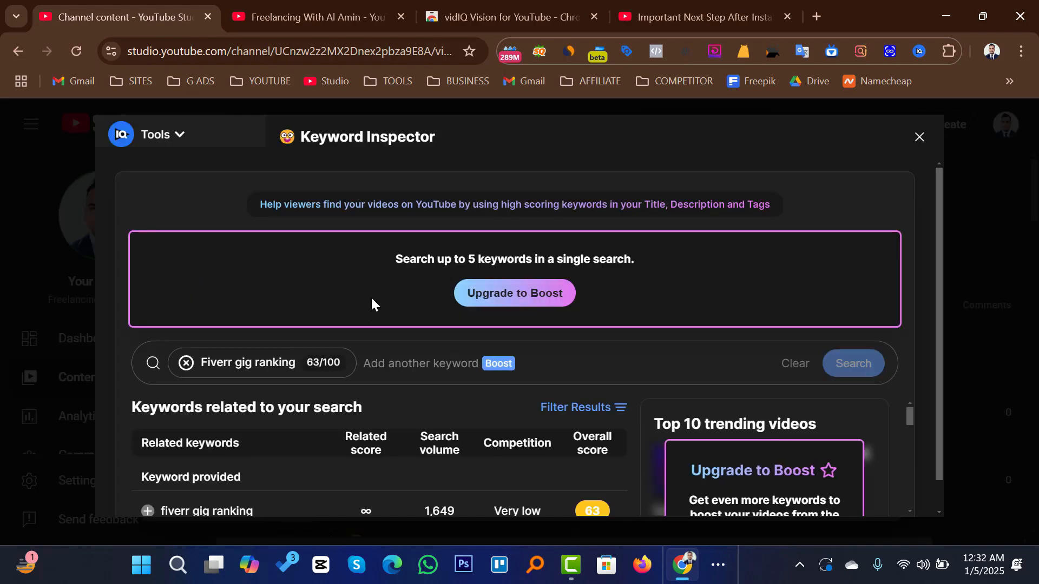
pyautogui.scroll(-1, 469, 236)
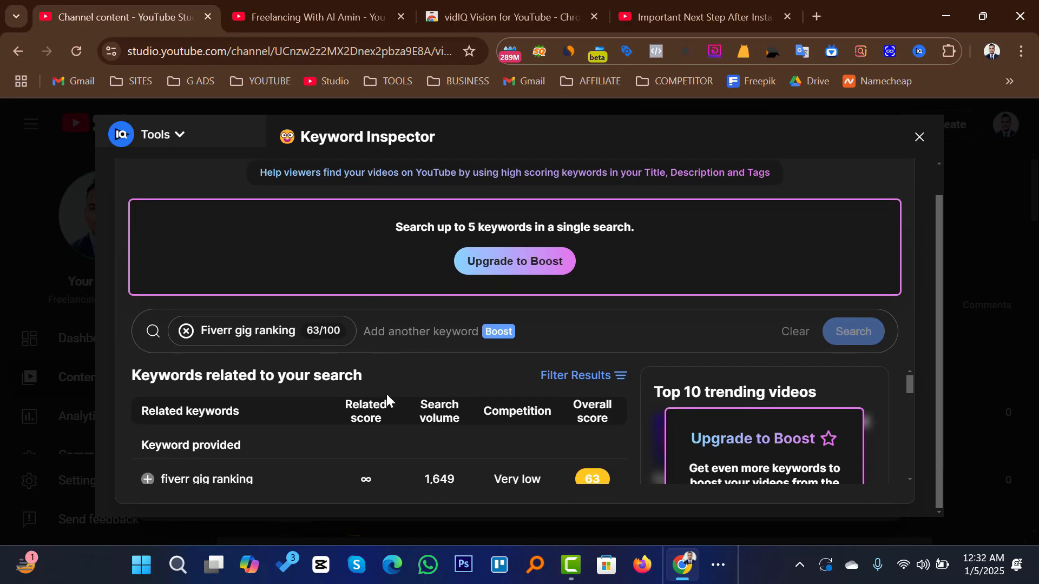
pyautogui.scroll(-2, 411, 405)
pyautogui.scroll(2, 412, 401)
# - Add the keywords "fiverr gig ranking", "fiverr gig ranking tips", "fiverr gig ranking tips and tricks" and "fiverr orders" to the video's tags from Keyword Inspector
pyautogui.click(146, 480)
pyautogui.scroll(-2, 911, 385)
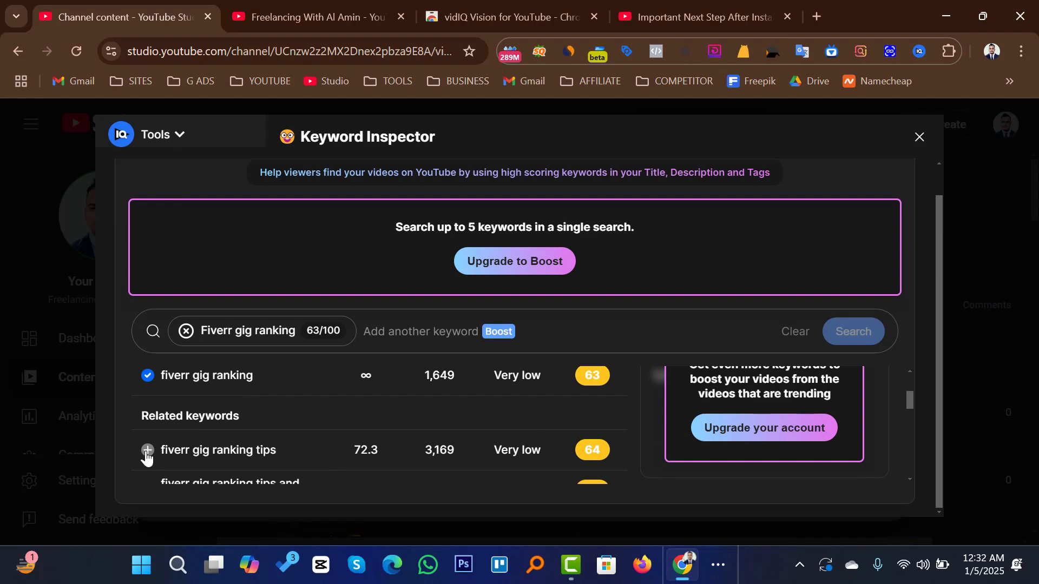
pyautogui.moveTo(908, 402); pyautogui.dragTo(904, 416)
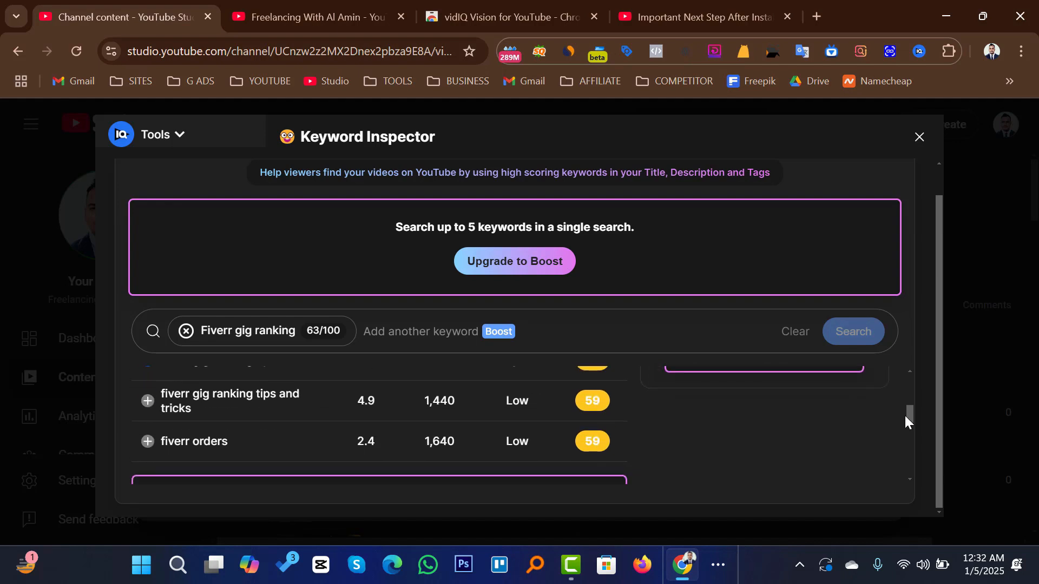
pyautogui.click(146, 402)
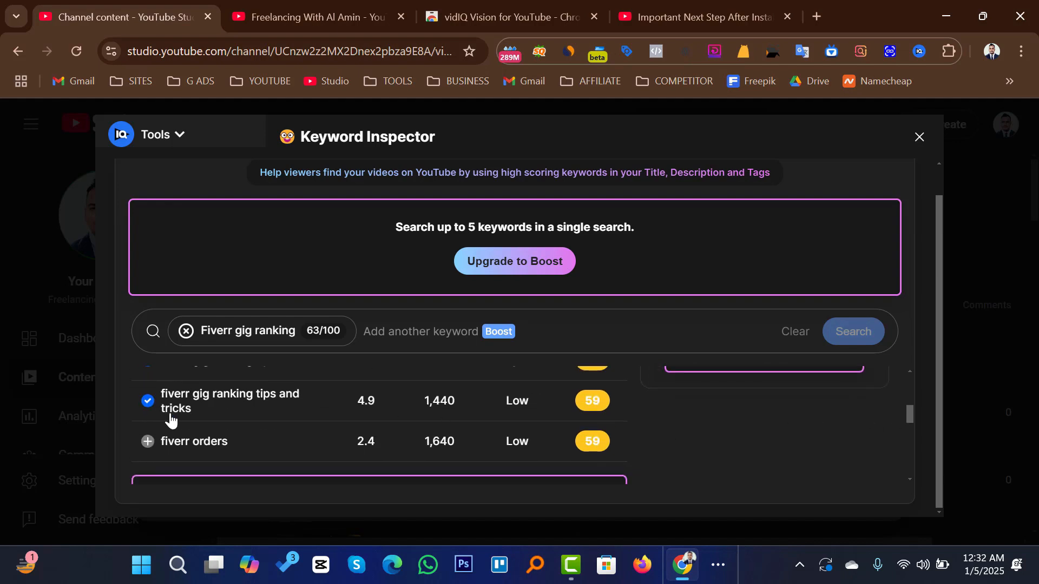
pyautogui.click(146, 442)
pyautogui.moveTo(908, 411); pyautogui.dragTo(904, 422)
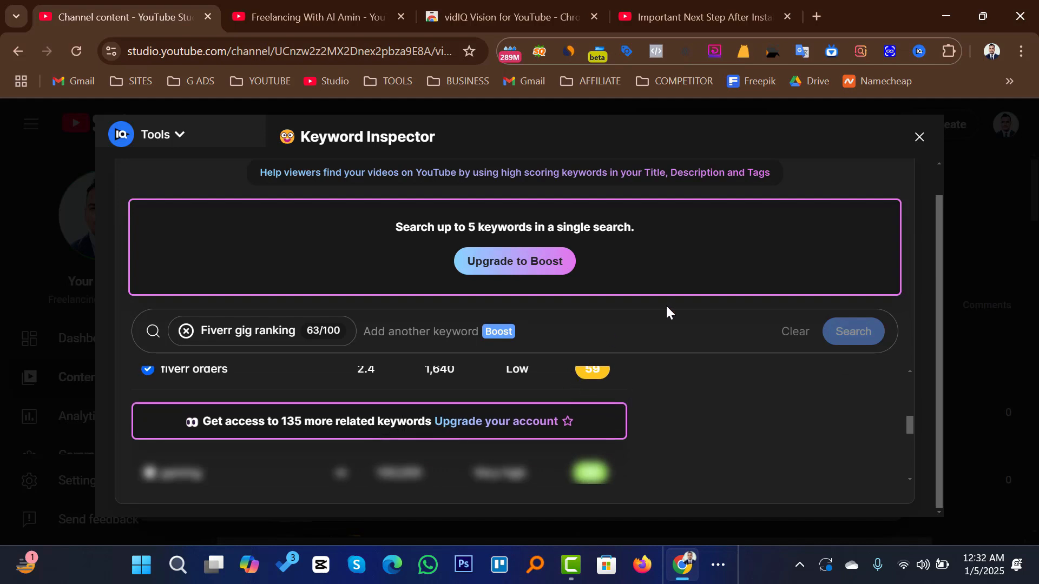
pyautogui.click(919, 138)
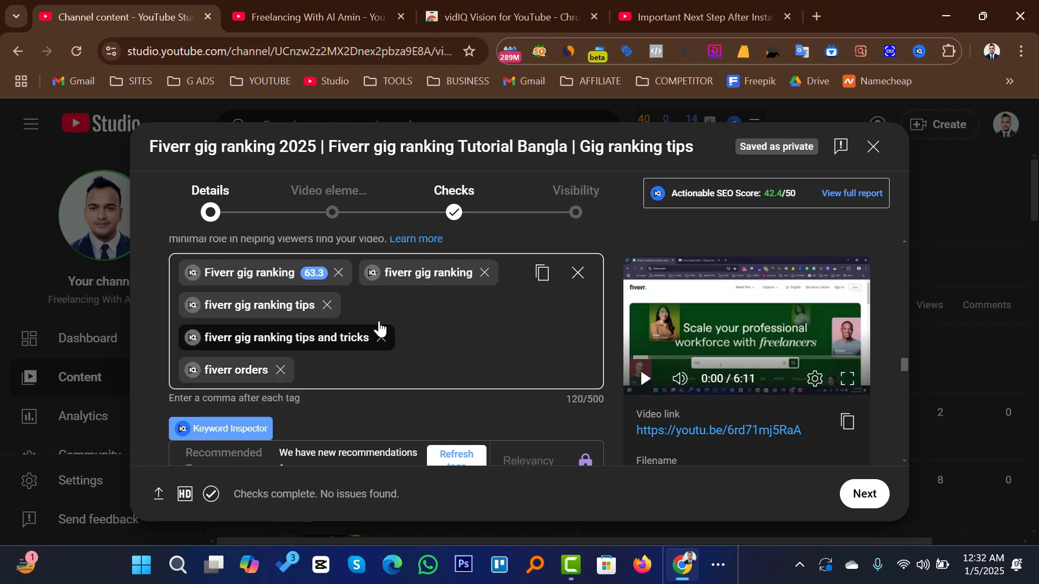
# - Inspect the "fiverr gig ranking tips" tag and add its related keywords "fiverr gig", "how to get orders on fiverr fast" and "fiverr ranking tricks" as tags
pyautogui.click(193, 307)
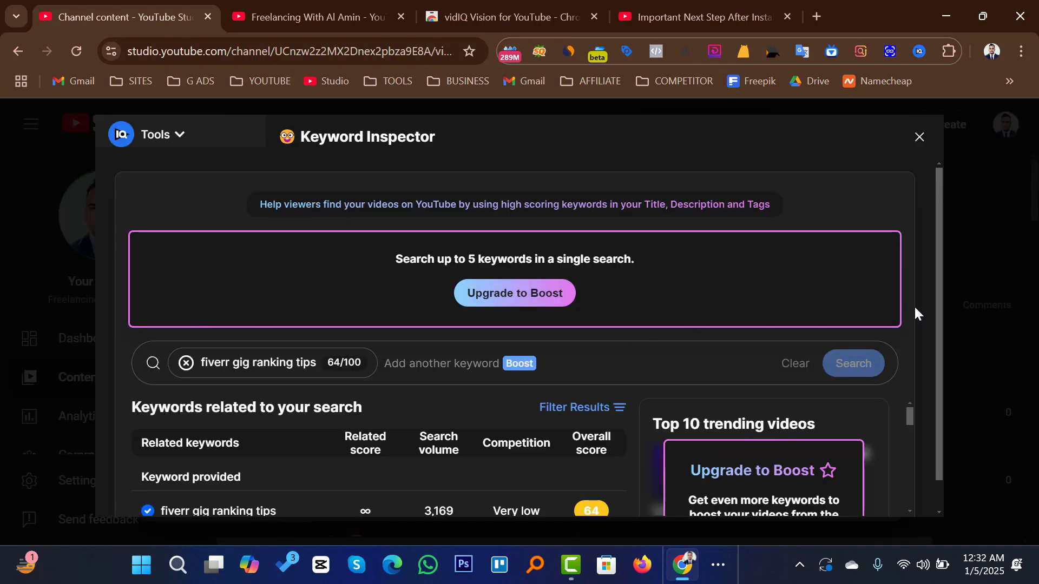
pyautogui.moveTo(907, 417); pyautogui.dragTo(912, 433)
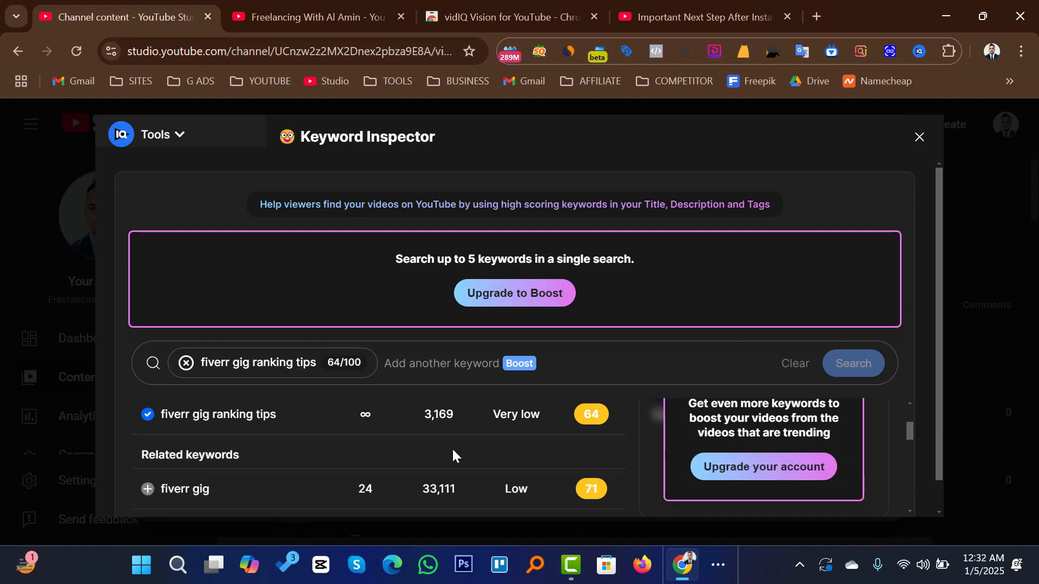
pyautogui.click(149, 490)
pyautogui.moveTo(908, 430); pyautogui.dragTo(907, 443)
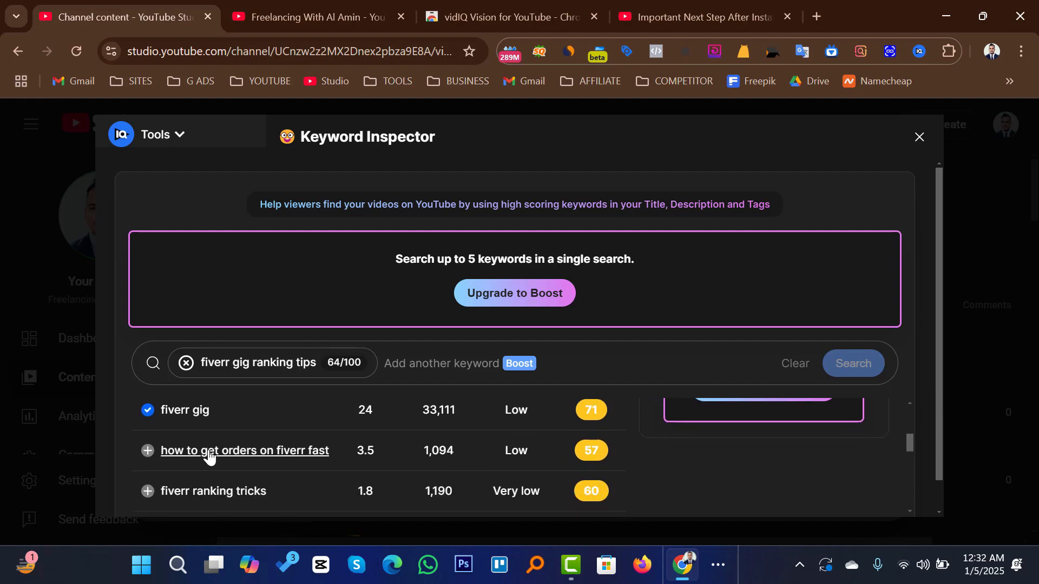
pyautogui.click(148, 452)
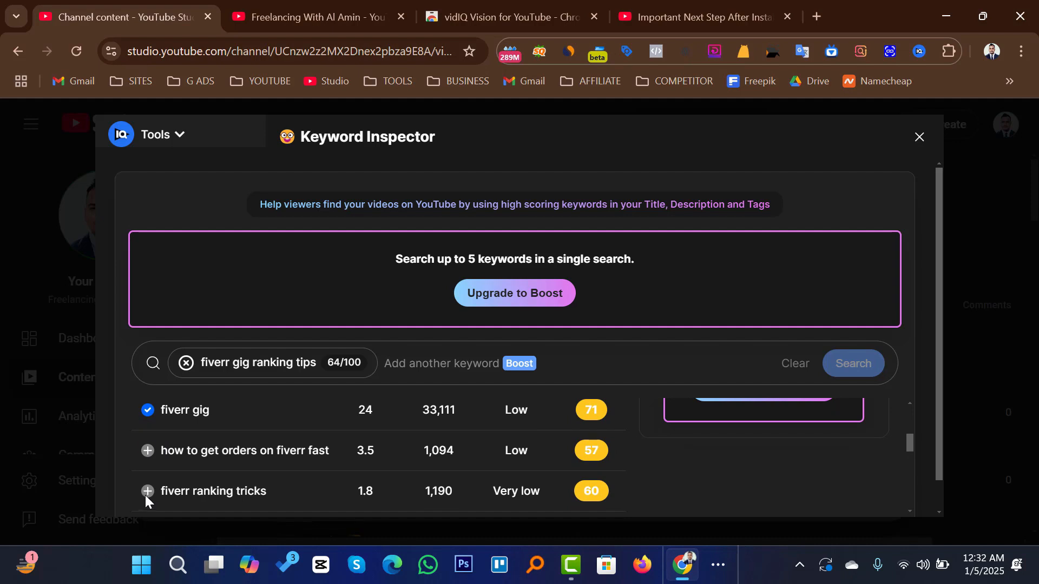
pyautogui.click(148, 491)
pyautogui.click(918, 138)
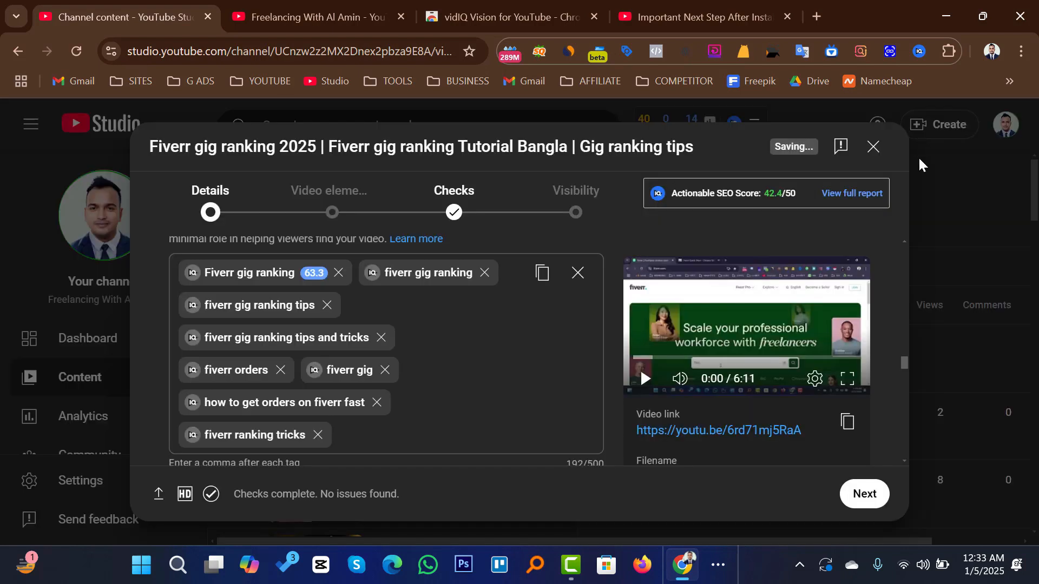
# - Review all the upload details, from title, description, thumbnail, playlist and audience to tags, license and education settings
pyautogui.scroll(-1, 535, 334)
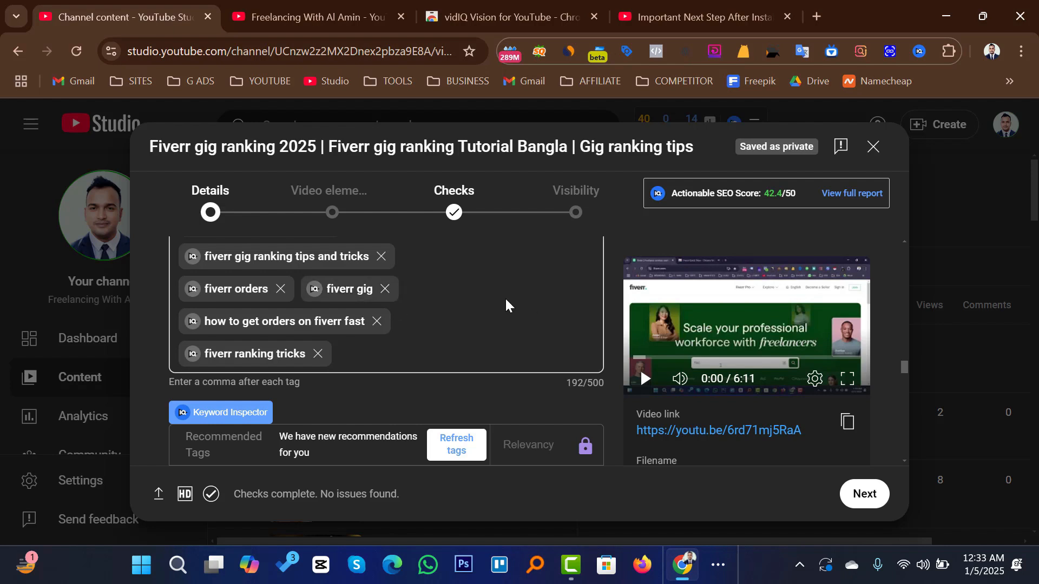
pyautogui.scroll(-3, 494, 292)
pyautogui.scroll(-7, 498, 295)
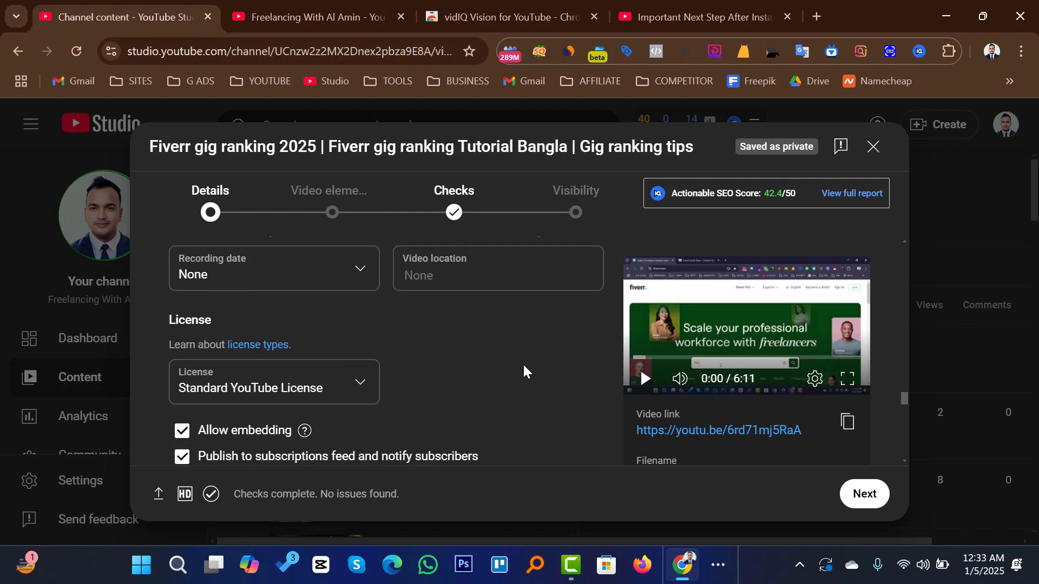
pyautogui.scroll(-6, 523, 367)
pyautogui.scroll(-3, 522, 368)
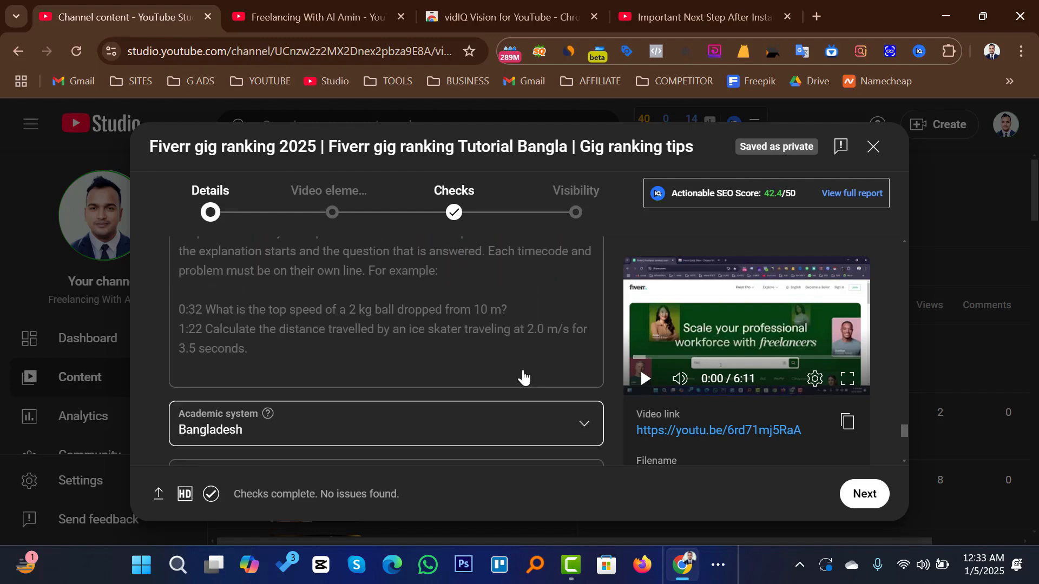
pyautogui.scroll(10, 519, 368)
pyautogui.scroll(15, 520, 362)
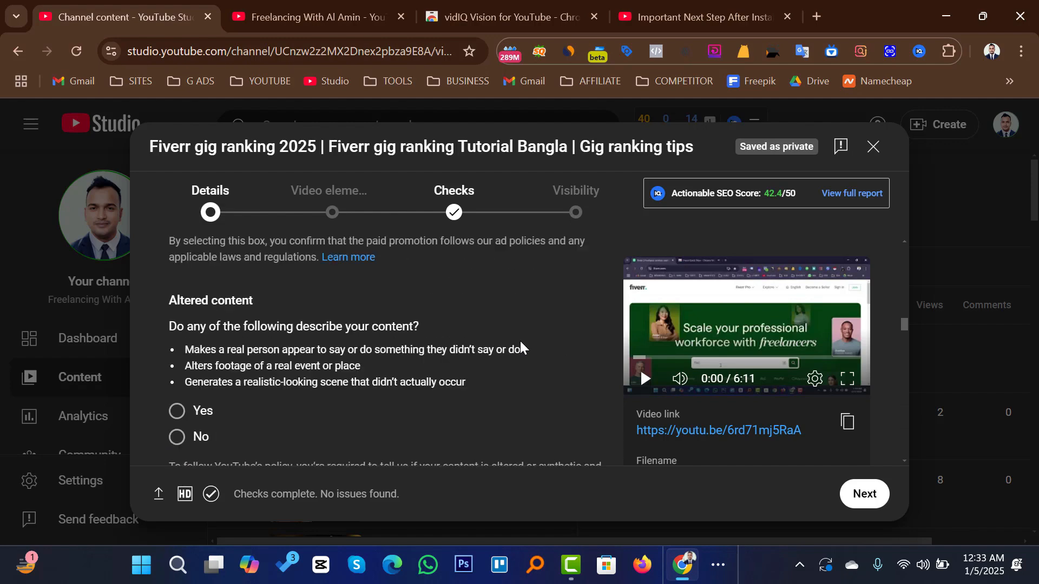
pyautogui.scroll(10, 405, 293)
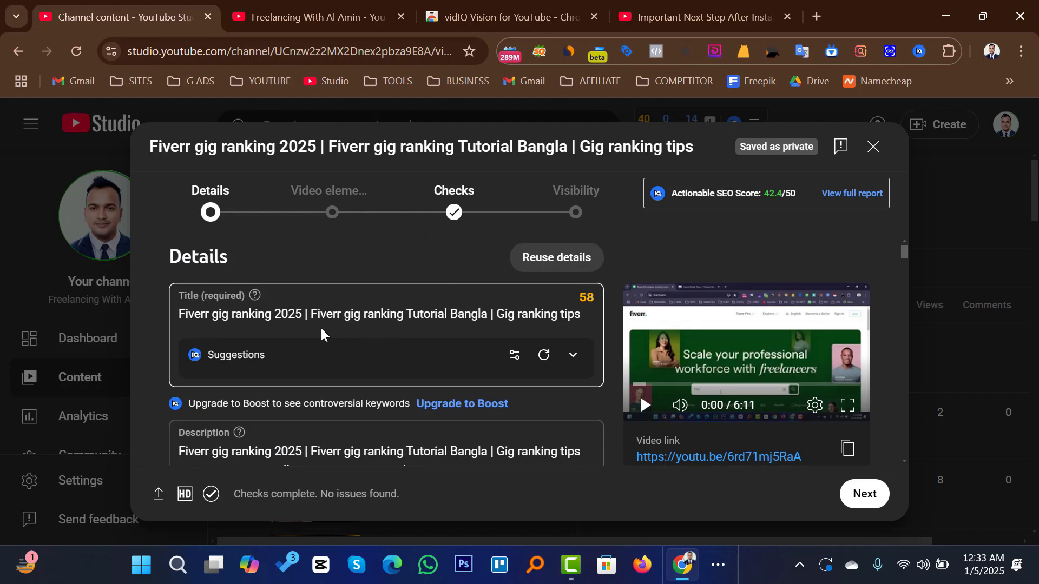
pyautogui.scroll(-3, 427, 322)
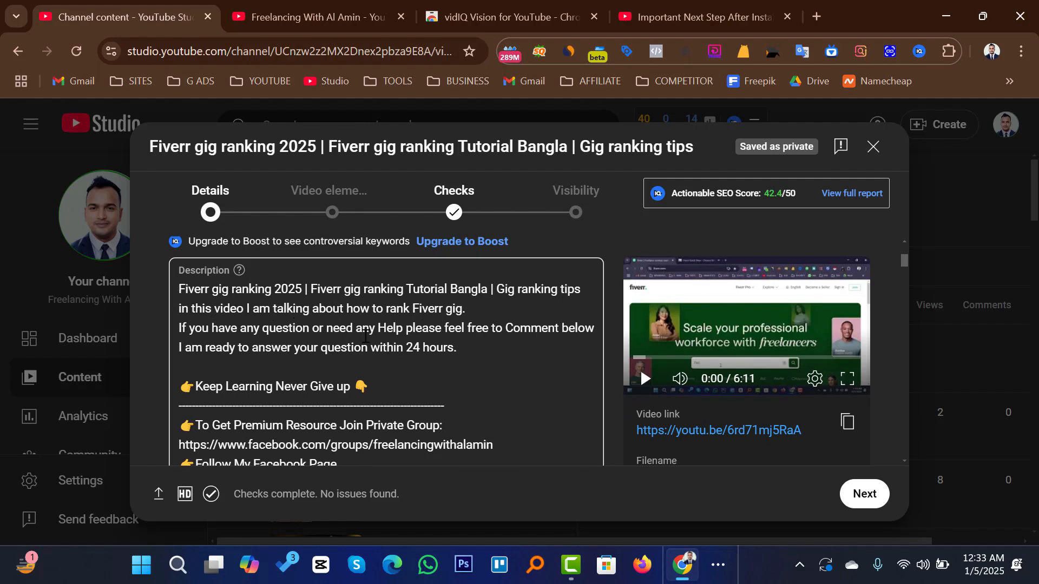
pyautogui.scroll(-5, 590, 348)
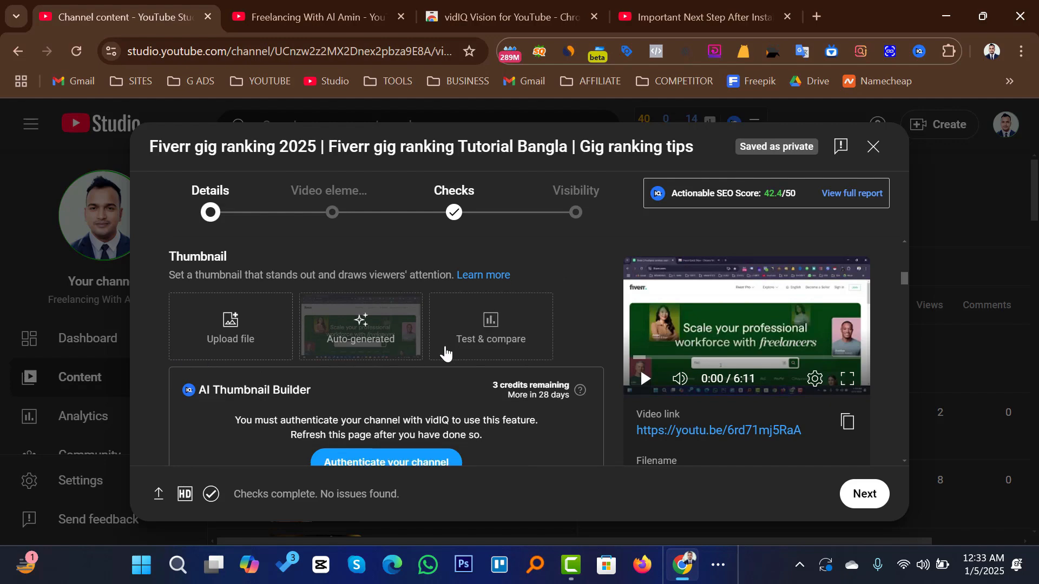
pyautogui.scroll(-6, 445, 351)
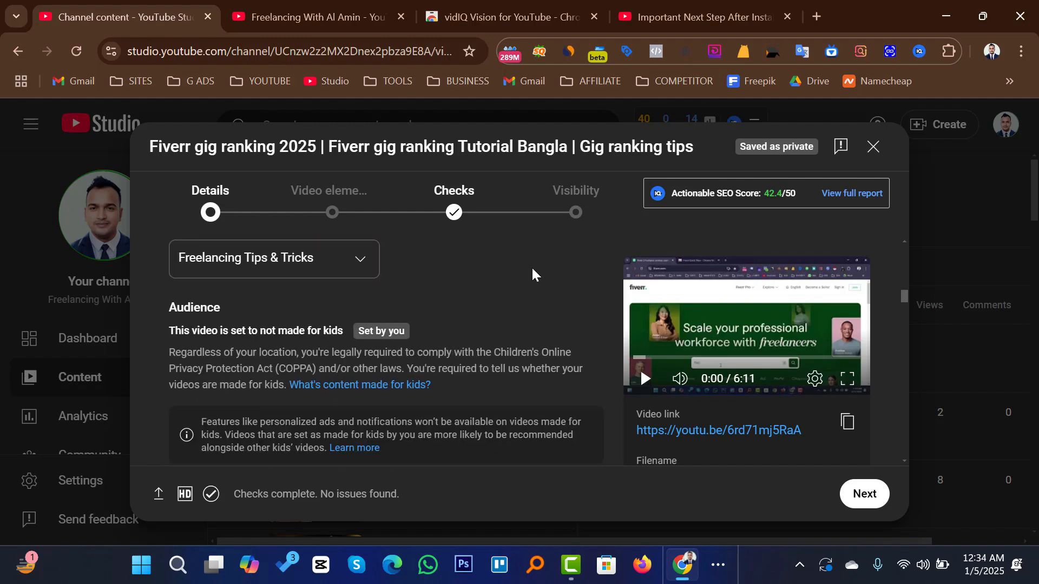
pyautogui.scroll(-3, 523, 286)
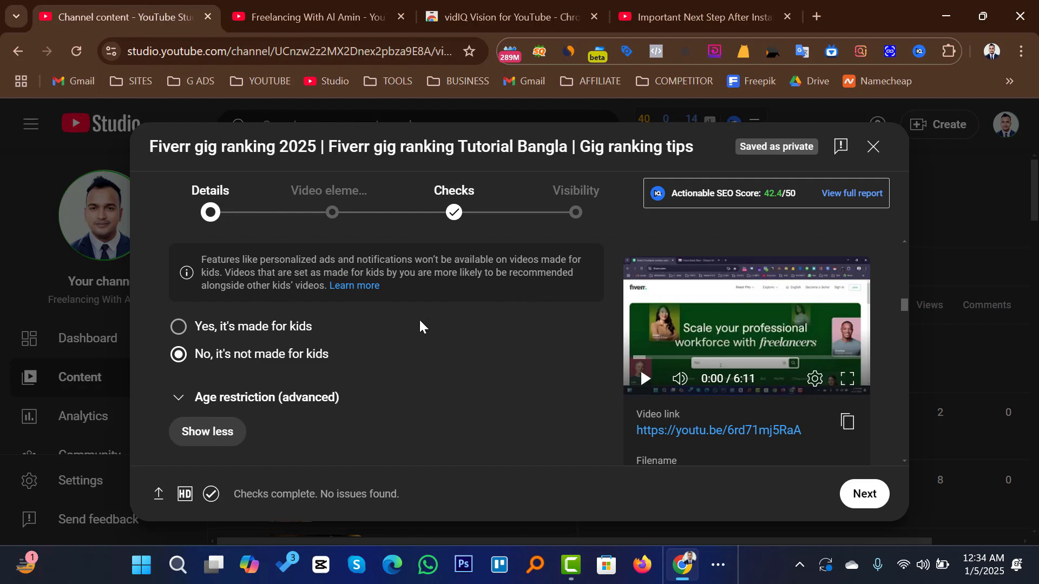
pyautogui.scroll(-2, 425, 322)
pyautogui.scroll(-9, 430, 322)
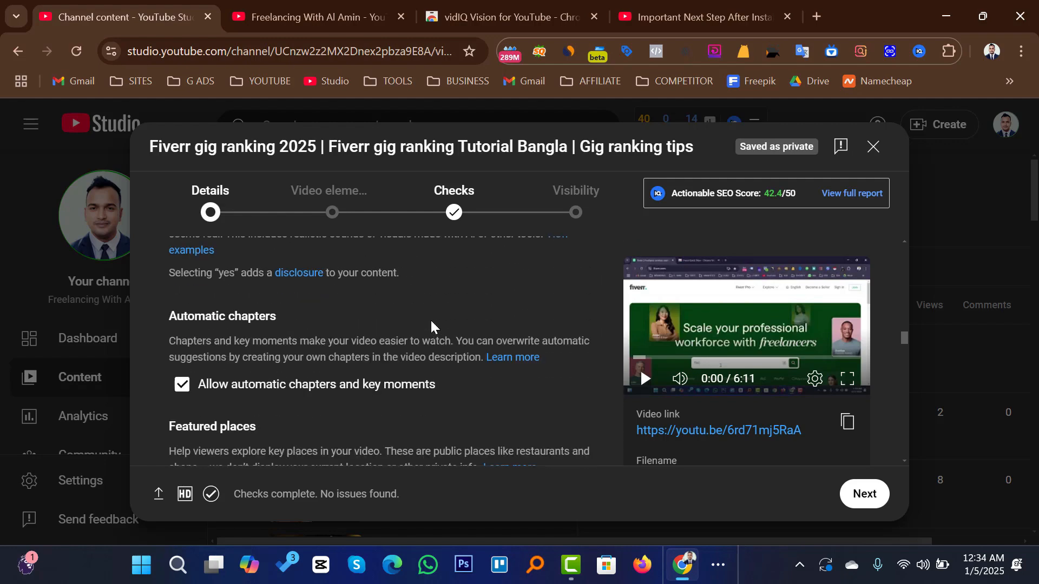
pyautogui.scroll(-3, 465, 345)
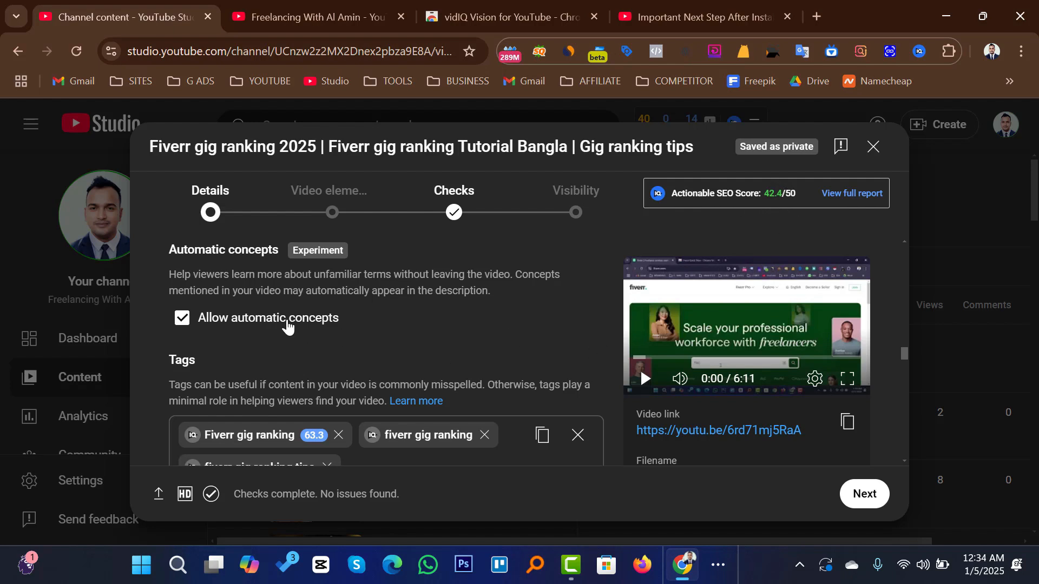
# - Continue to the video elements and add an end screen with the "2 videos" layout, then save it
pyautogui.click(863, 494)
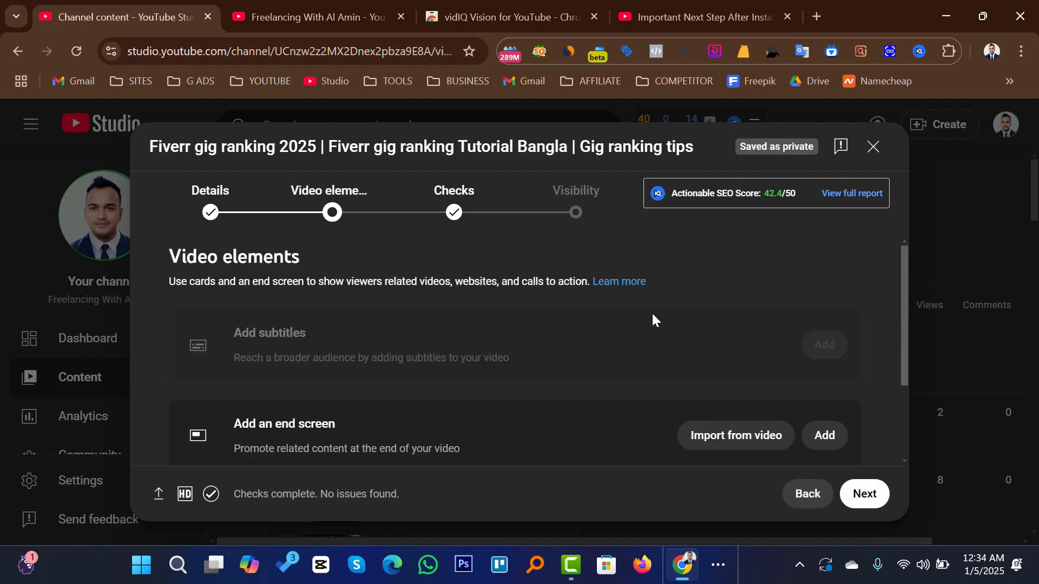
pyautogui.scroll(-2, 626, 301)
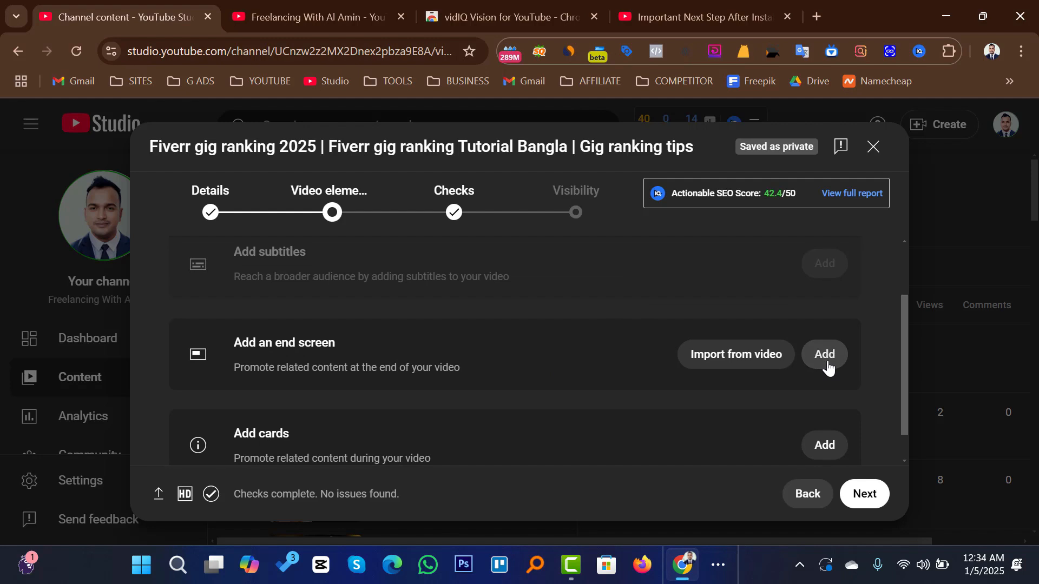
pyautogui.click(730, 354)
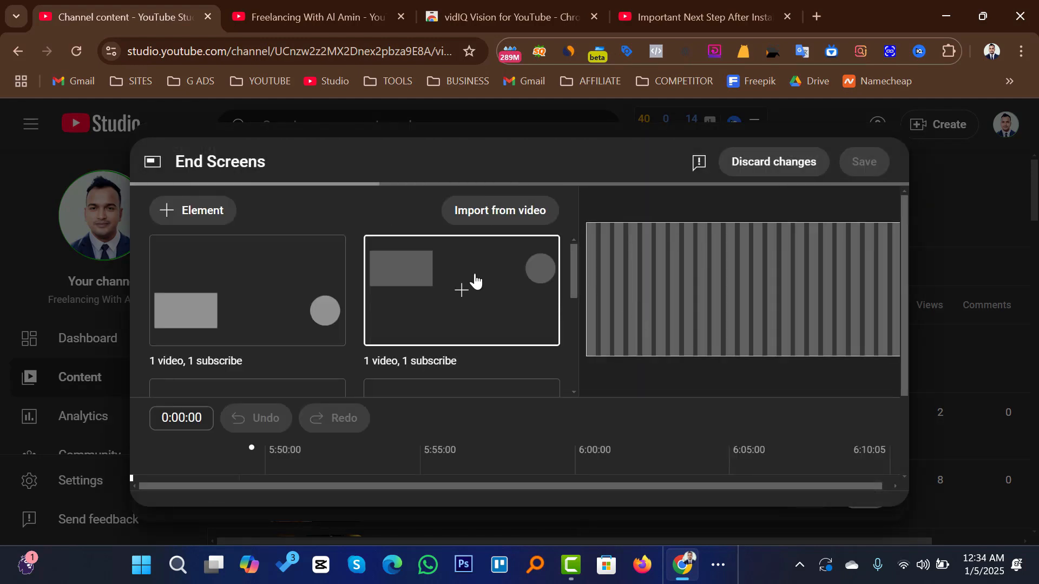
pyautogui.scroll(-2, 473, 281)
pyautogui.scroll(-1, 476, 287)
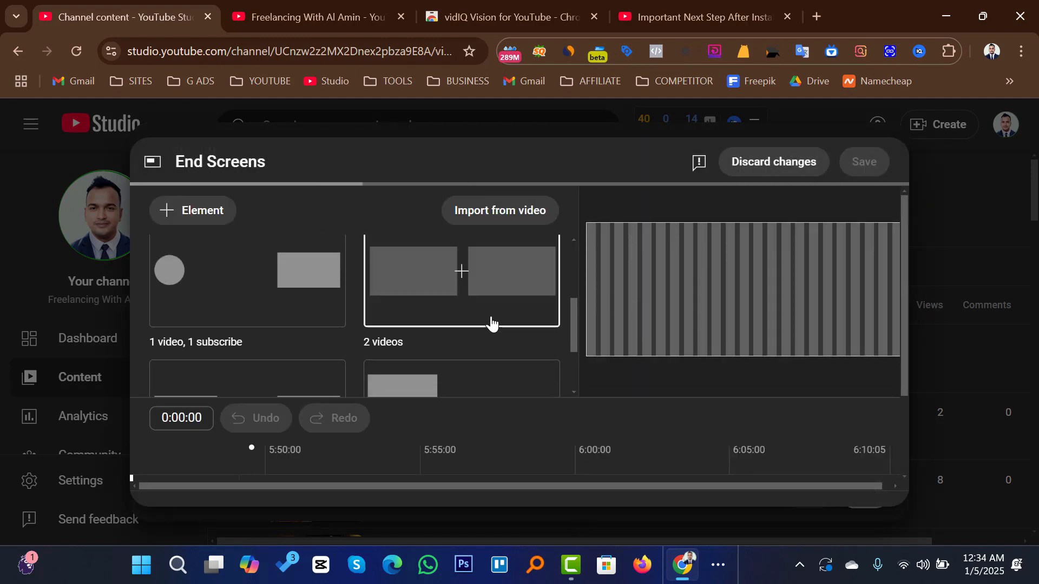
pyautogui.click(461, 295)
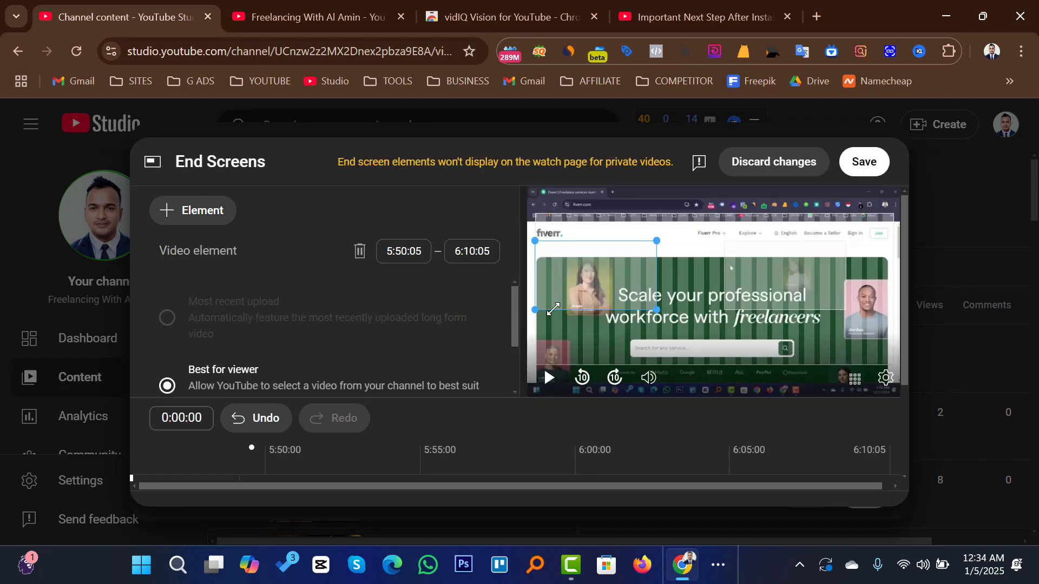
pyautogui.click(865, 165)
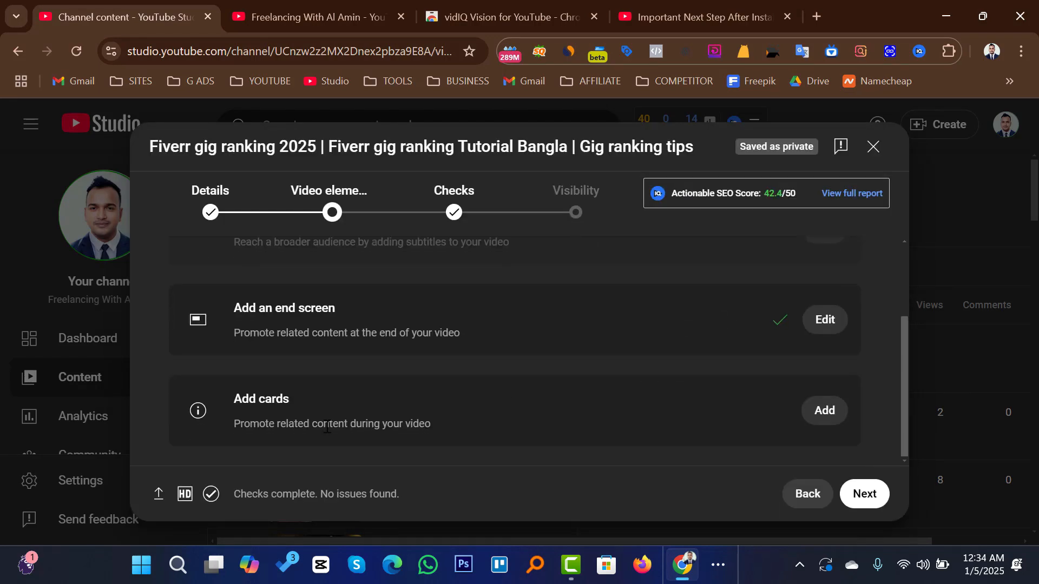
# - Look at the card types available for the video and leave the card editor without adding one
pyautogui.click(821, 424)
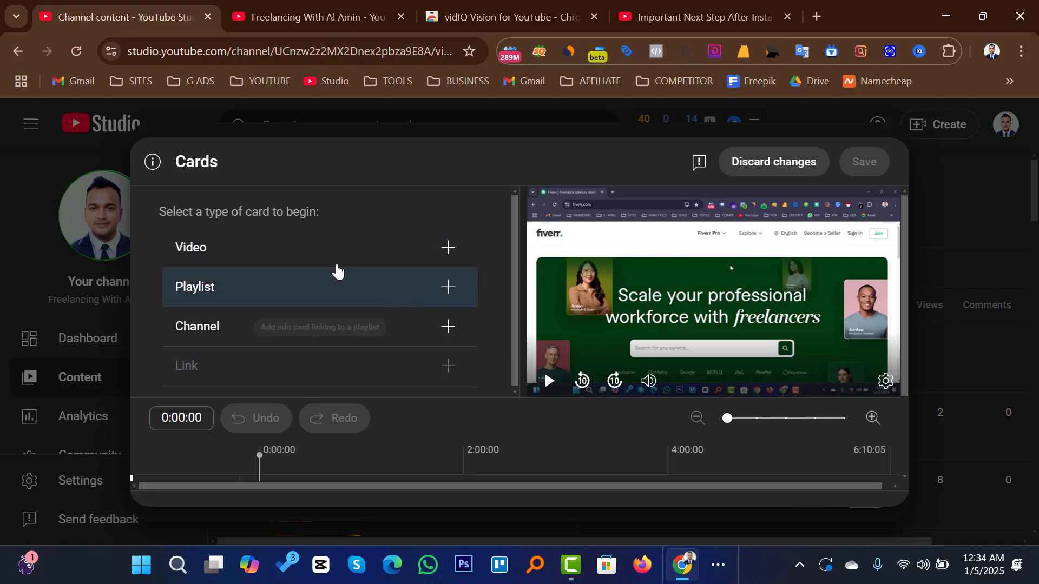
pyautogui.click(773, 162)
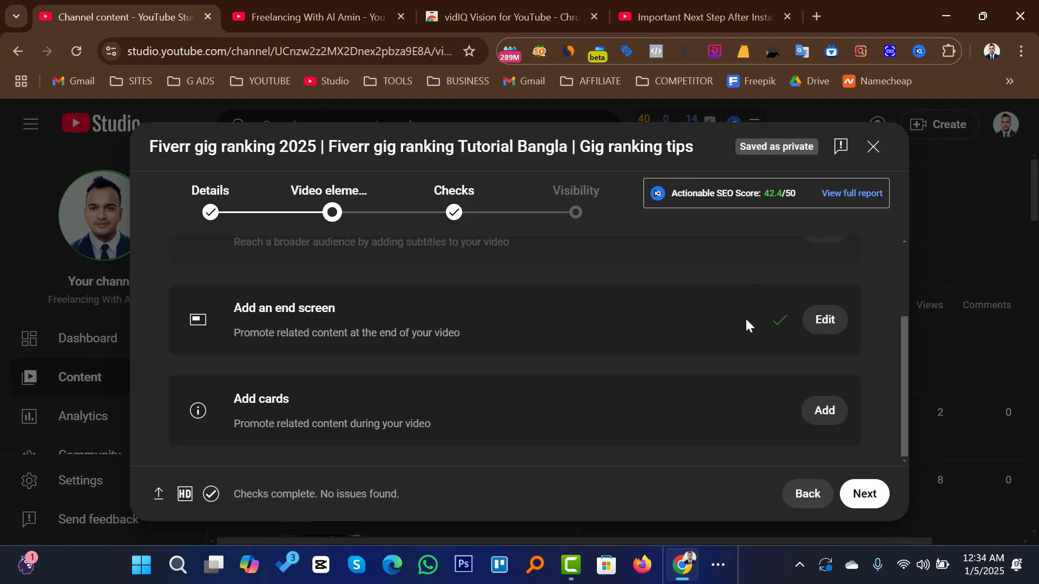
# - Advance past the copyright checks to the visibility stage and bring up the save or publish options
pyautogui.click(865, 495)
pyautogui.scroll(-1, 626, 306)
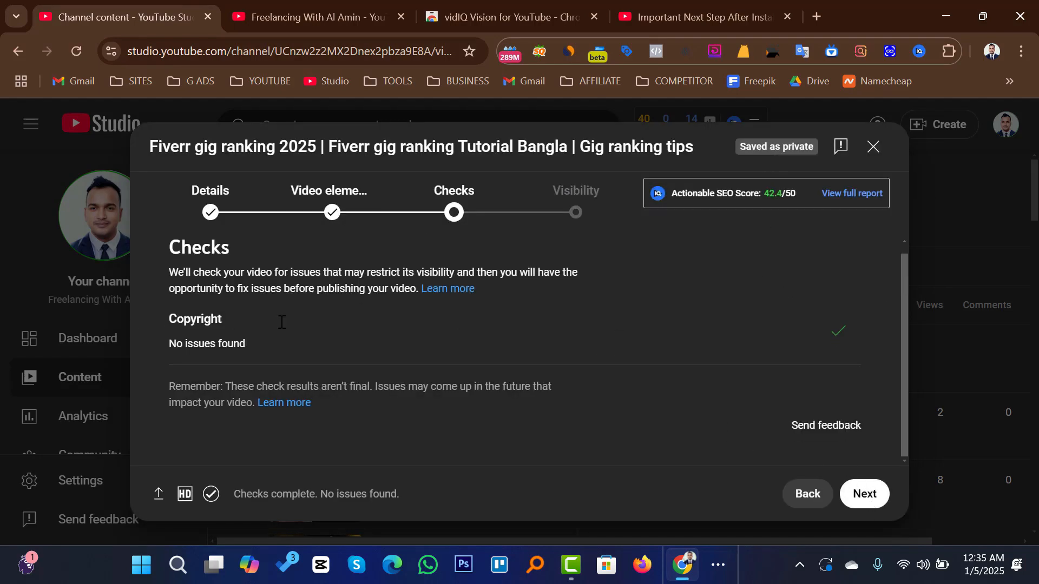
pyautogui.click(864, 494)
pyautogui.scroll(-1, 453, 310)
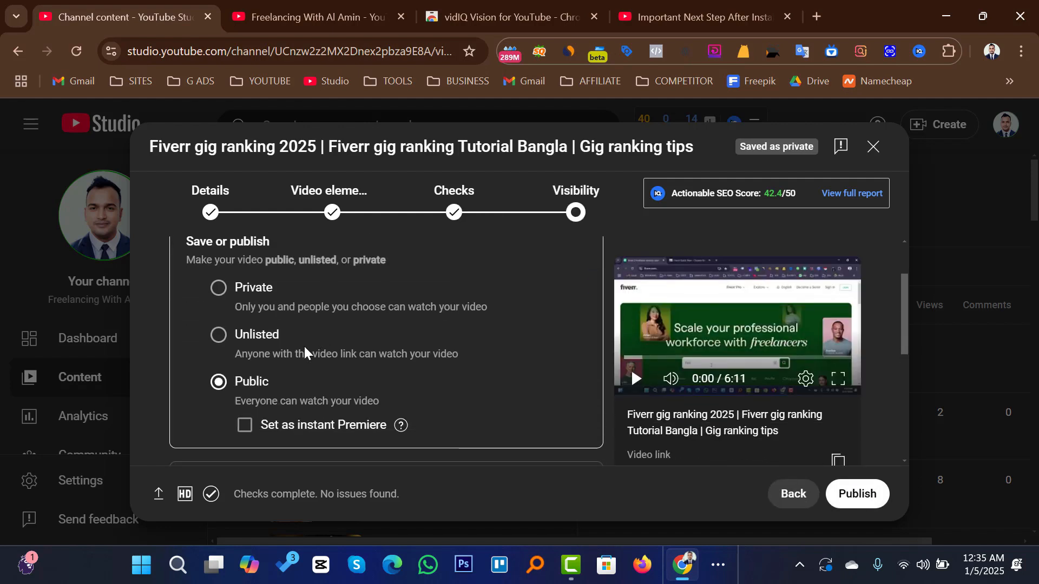